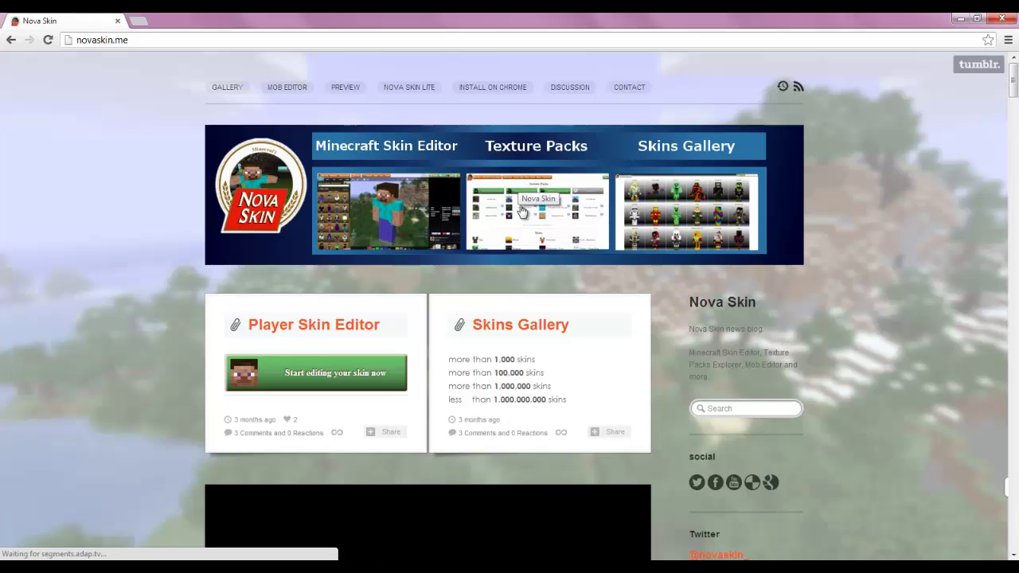
# Scroll down the novaskin.me news page and back up to the top
pyautogui.scroll(-2, 510, 216)
pyautogui.scroll(2, 477, 359)
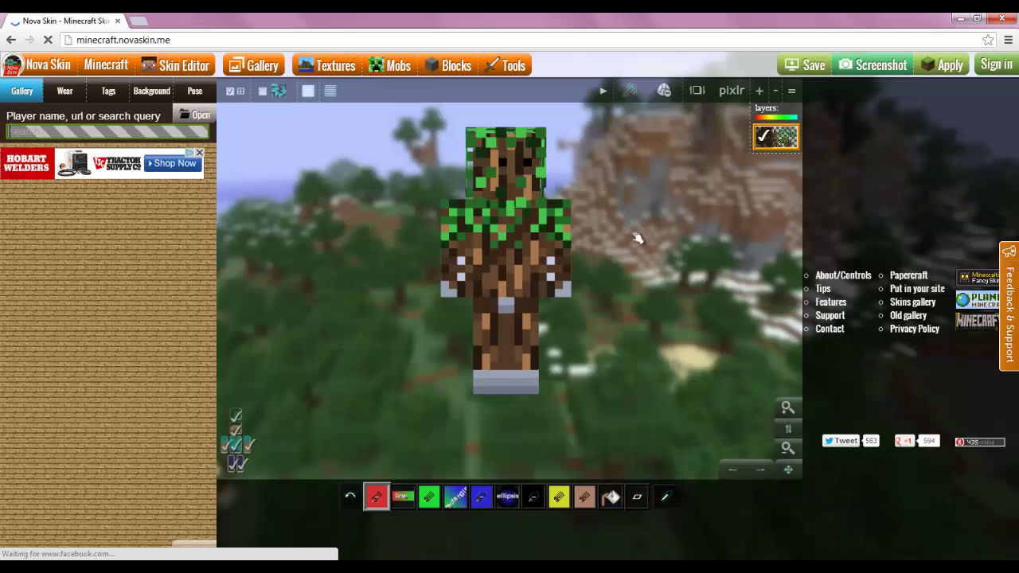
# Rotate the skin preview to a three-quarter view, then go to the Textures projects page
pyautogui.moveTo(678, 253); pyautogui.dragTo(706, 274)
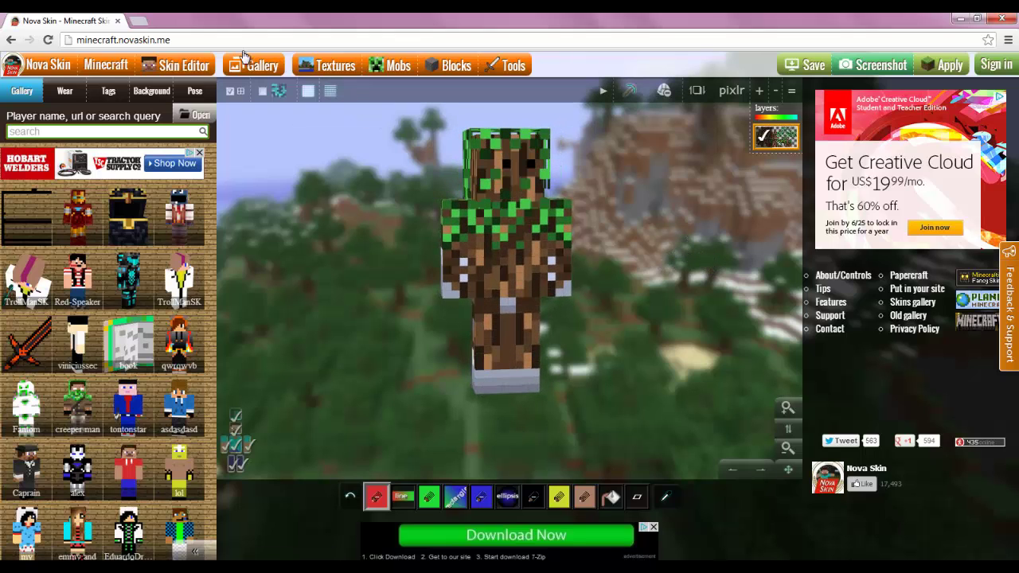
pyautogui.click(344, 65)
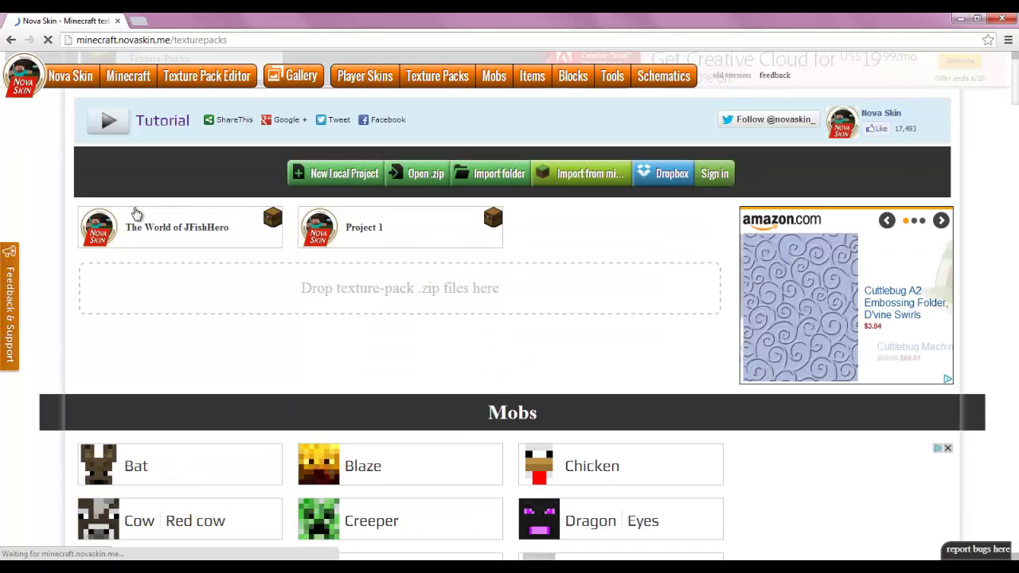
pyautogui.moveTo(383, 234)
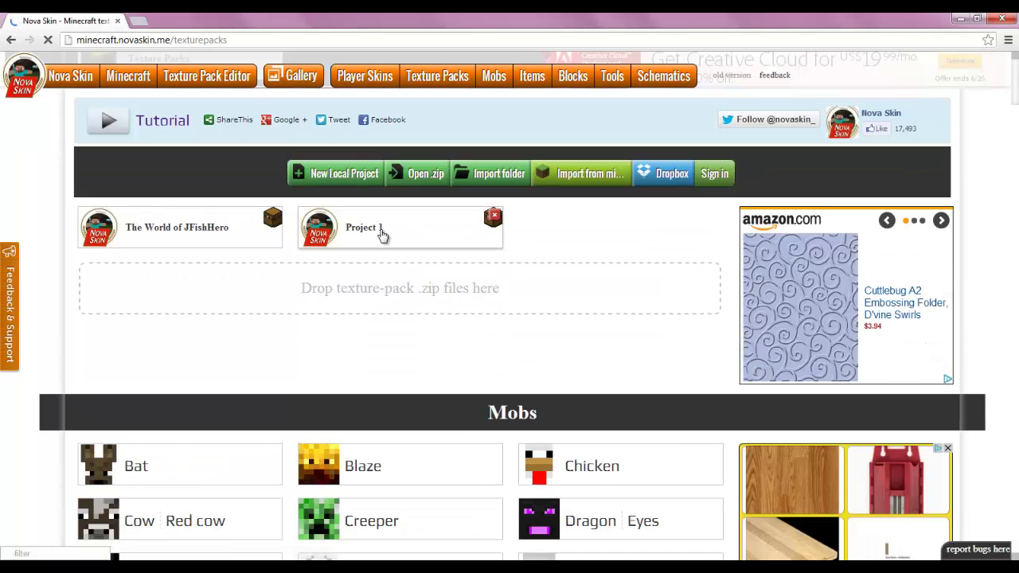
pyautogui.moveTo(213, 231)
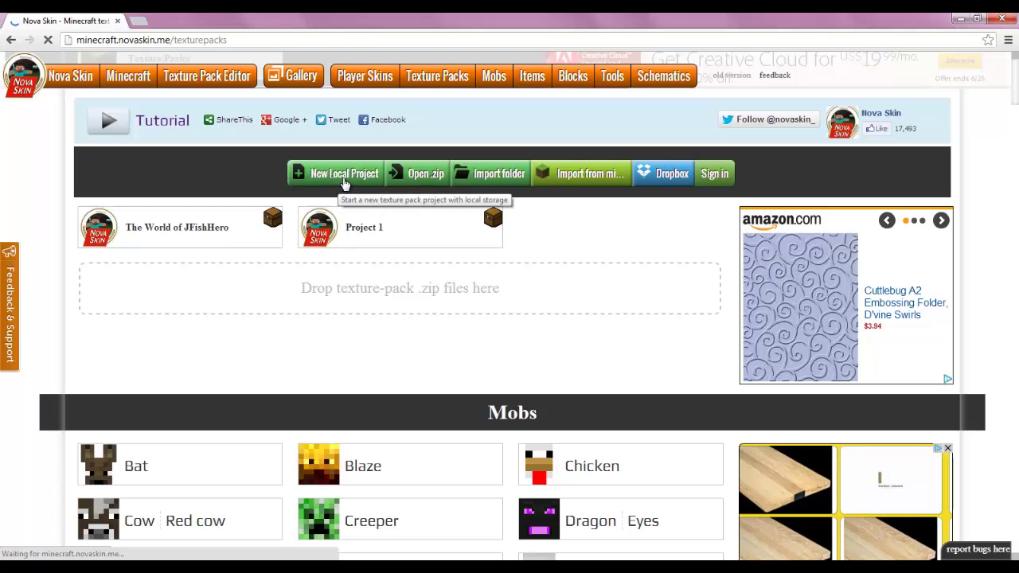
# Create a new local texture pack named 'Demo Pack' and return to the project list
pyautogui.click(344, 174)
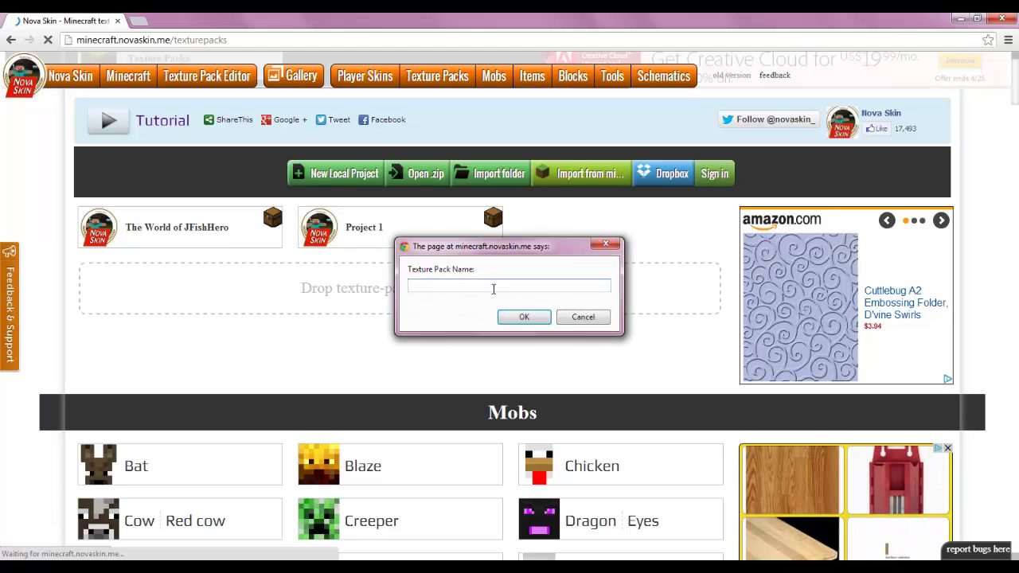
pyautogui.write('Demo')
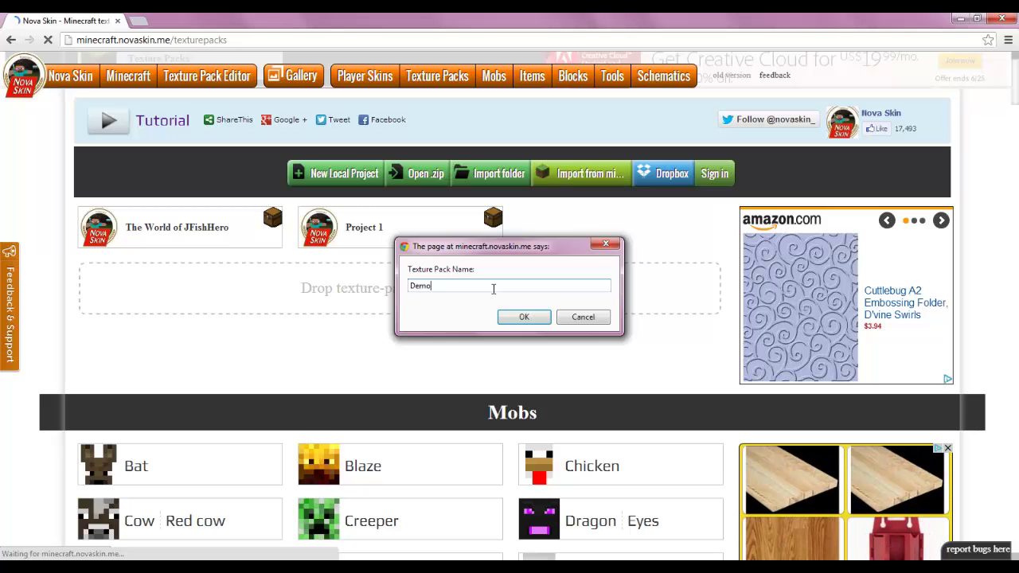
pyautogui.write(' Pack')
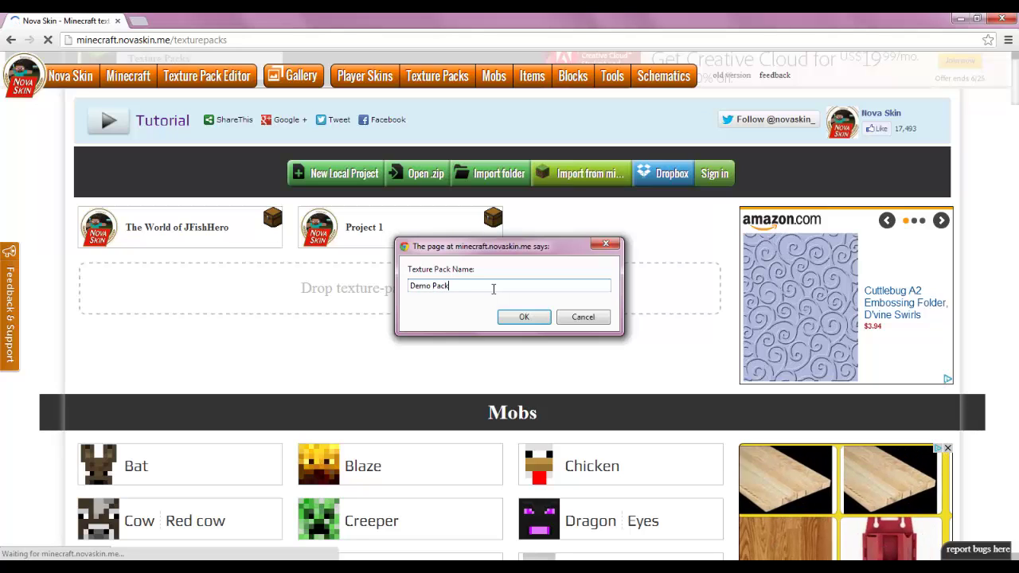
pyautogui.click(522, 318)
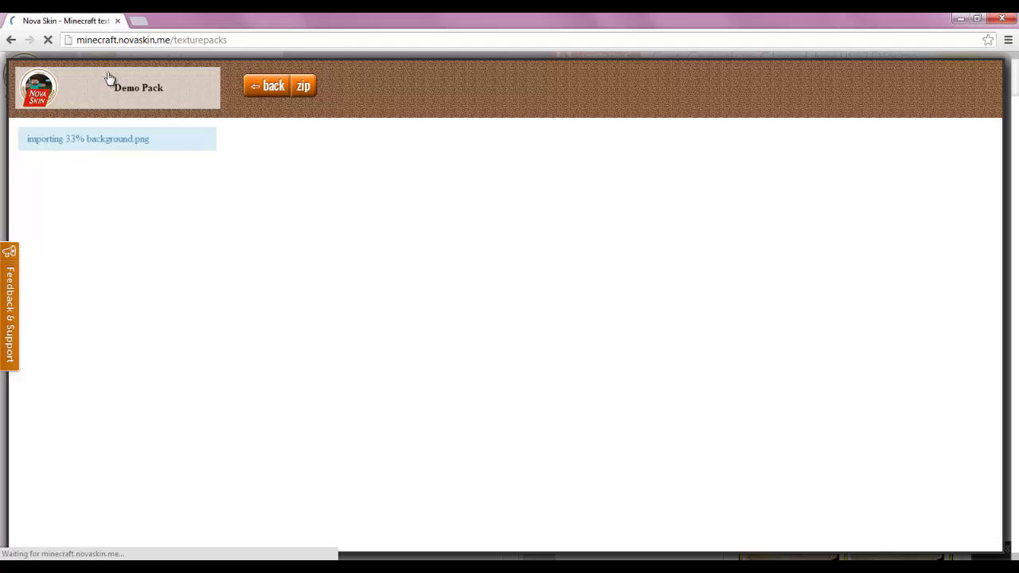
pyautogui.click(267, 86)
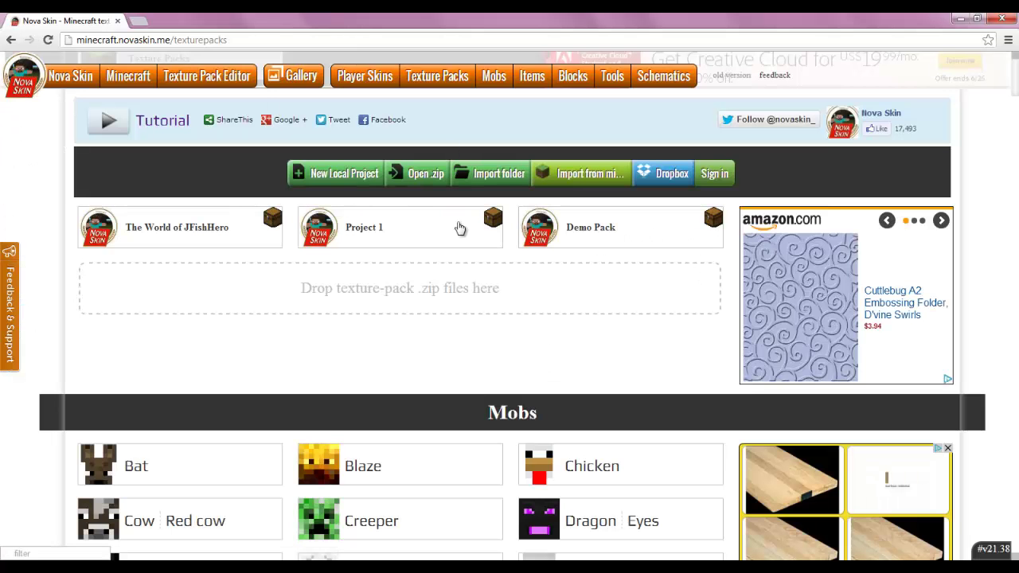
pyautogui.click(417, 174)
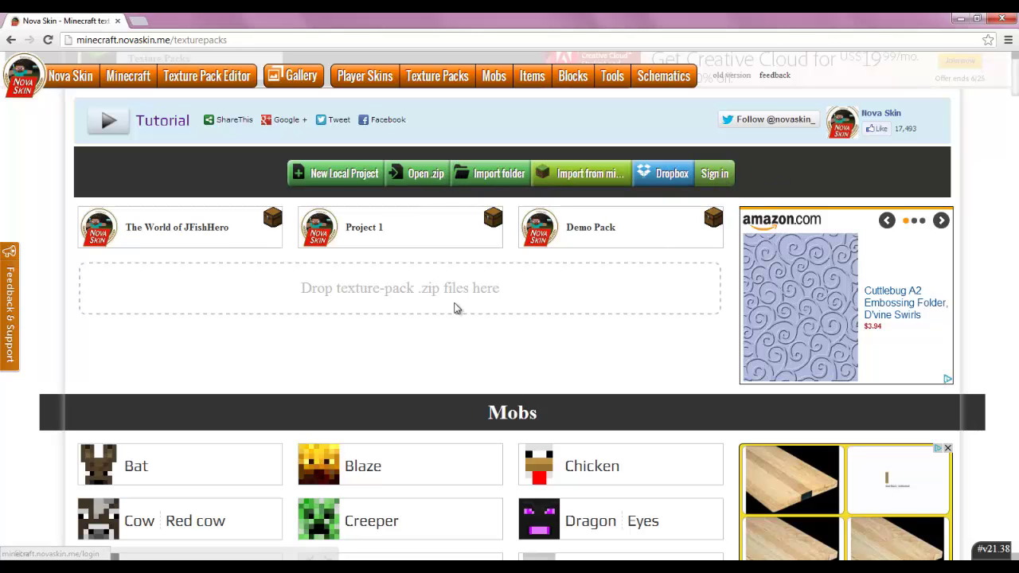
# Browse the Mobs list and open the Creeper texture (creeper.png) in a new tab
pyautogui.scroll(-3, 438, 310)
pyautogui.scroll(1, 432, 287)
pyautogui.scroll(-4, 433, 278)
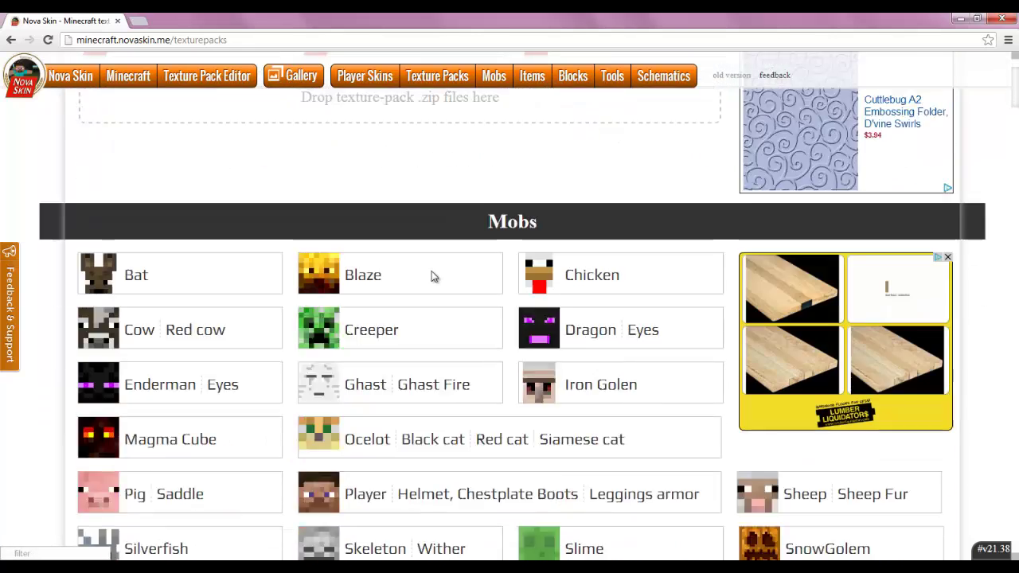
pyautogui.scroll(-3, 494, 288)
pyautogui.scroll(8, 495, 287)
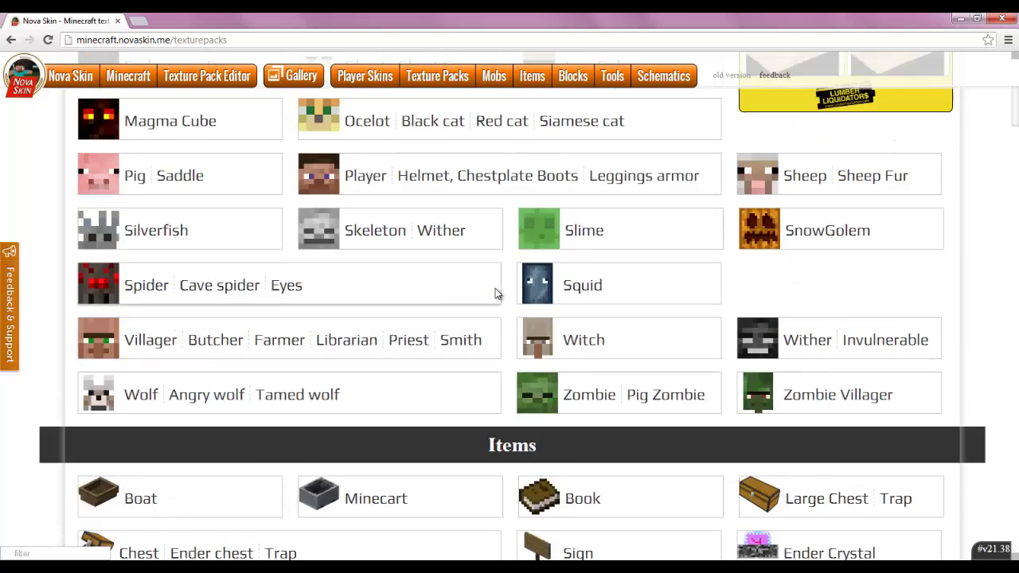
pyautogui.scroll(1, 495, 287)
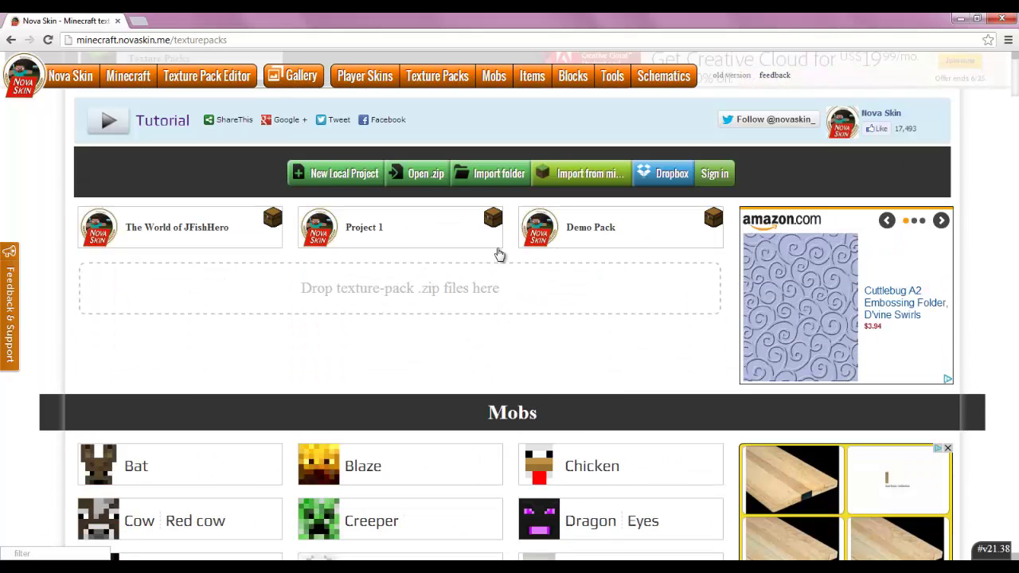
pyautogui.scroll(-5, 499, 253)
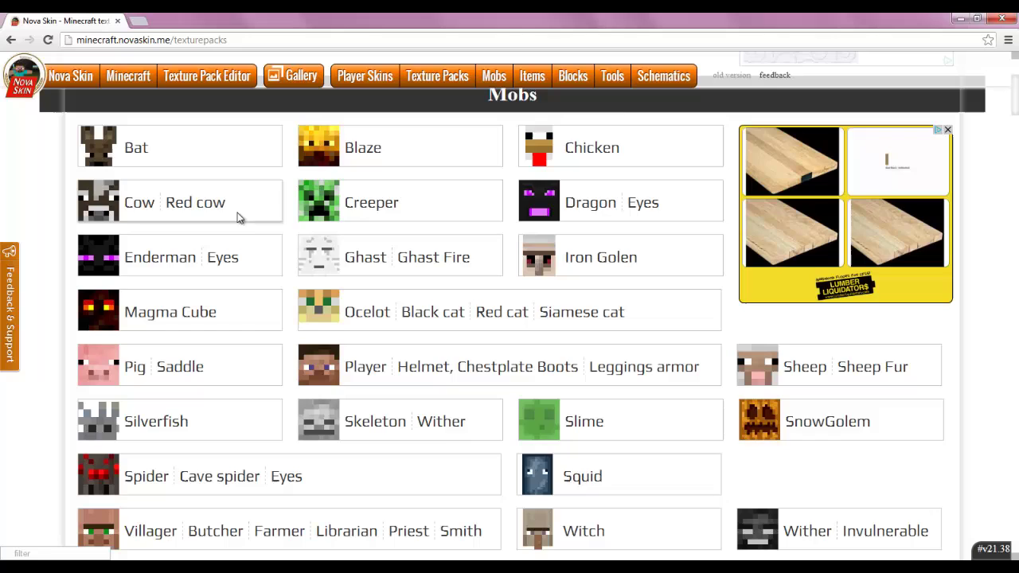
pyautogui.scroll(-4, 258, 241)
pyautogui.scroll(4, 259, 241)
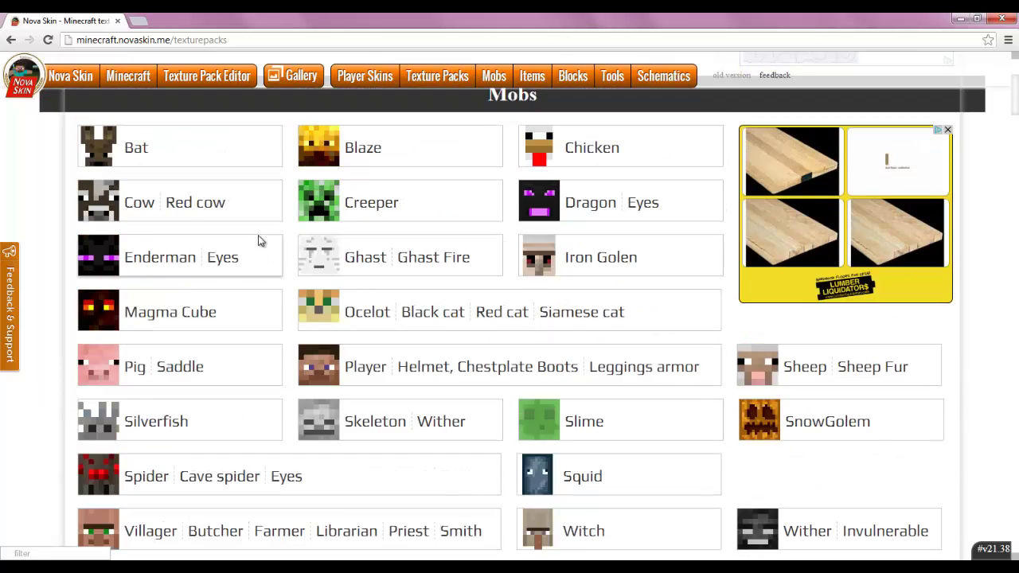
pyautogui.scroll(-3, 257, 239)
pyautogui.scroll(3, 257, 239)
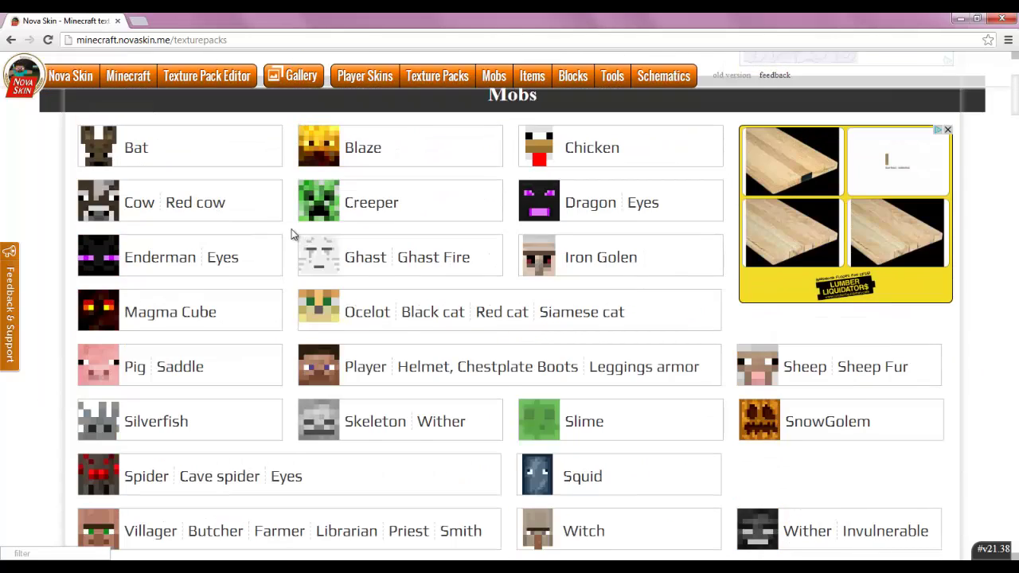
pyautogui.scroll(1, 293, 236)
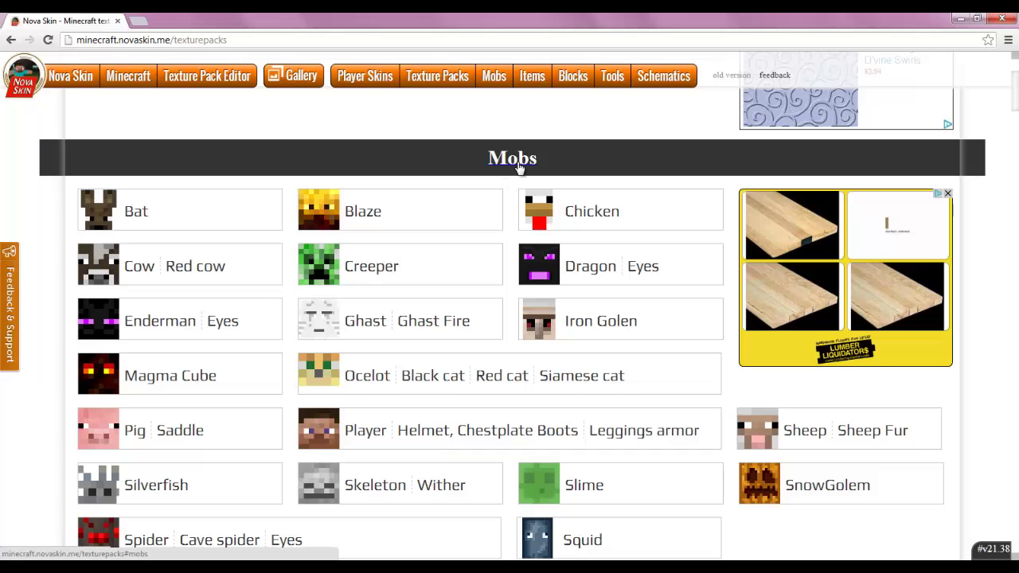
pyautogui.scroll(-1, 538, 164)
pyautogui.scroll(-2, 605, 319)
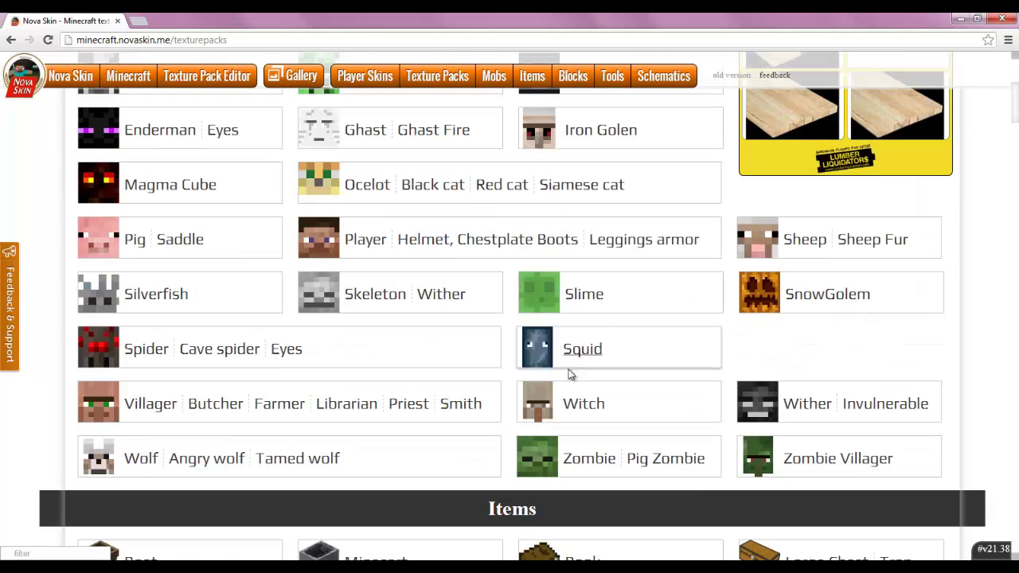
pyautogui.scroll(2, 679, 481)
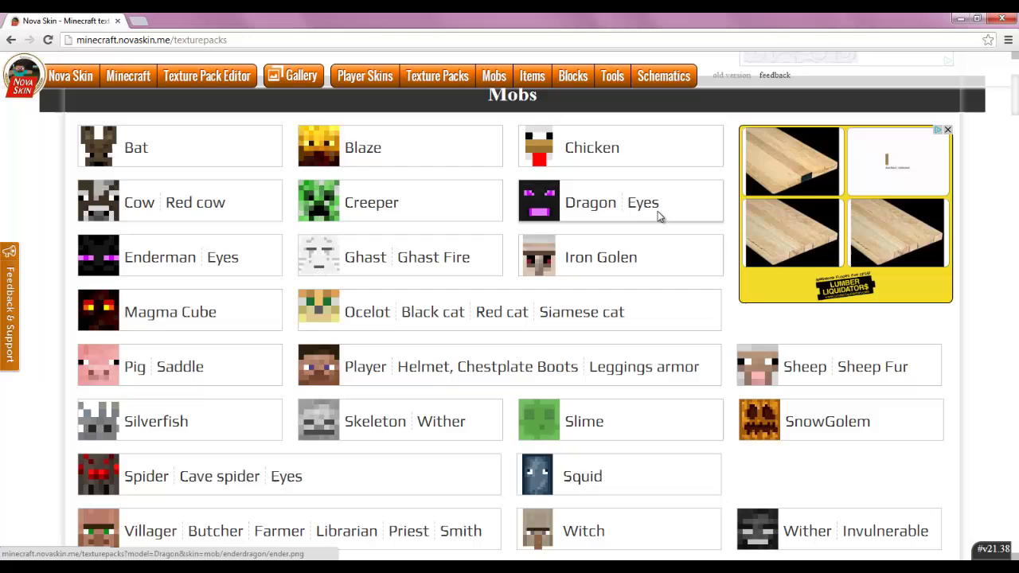
pyautogui.scroll(-2, 726, 303)
pyautogui.scroll(4, 797, 374)
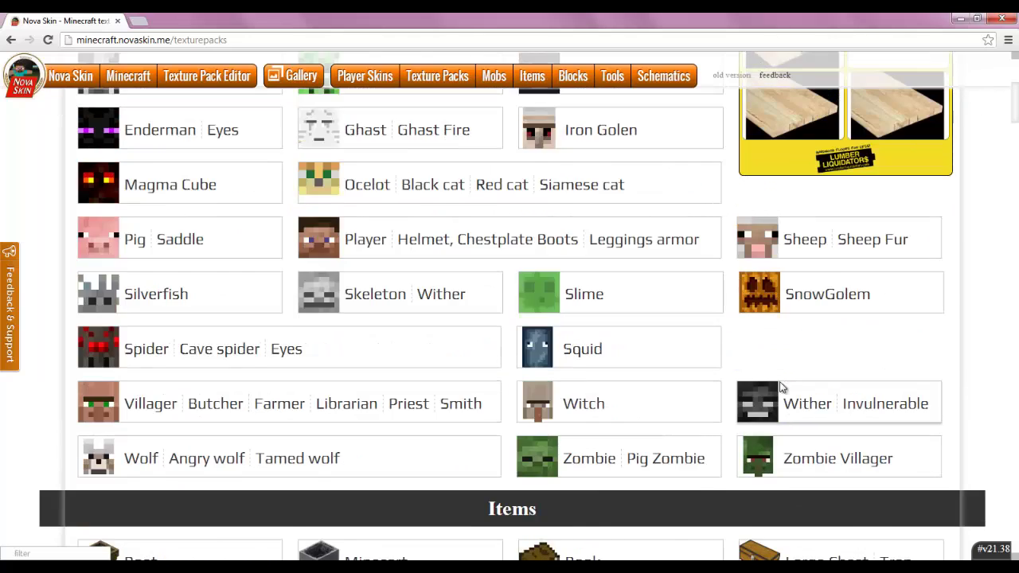
pyautogui.scroll(-3, 469, 355)
pyautogui.scroll(-1, 466, 357)
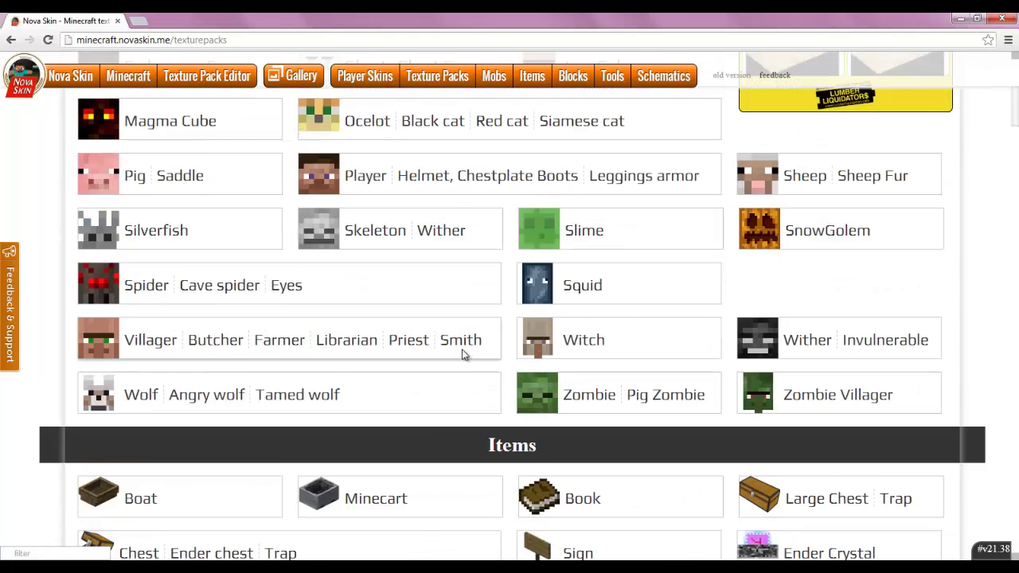
pyautogui.scroll(1, 464, 358)
pyautogui.scroll(1, 462, 357)
pyautogui.scroll(2, 460, 354)
pyautogui.scroll(-2, 462, 351)
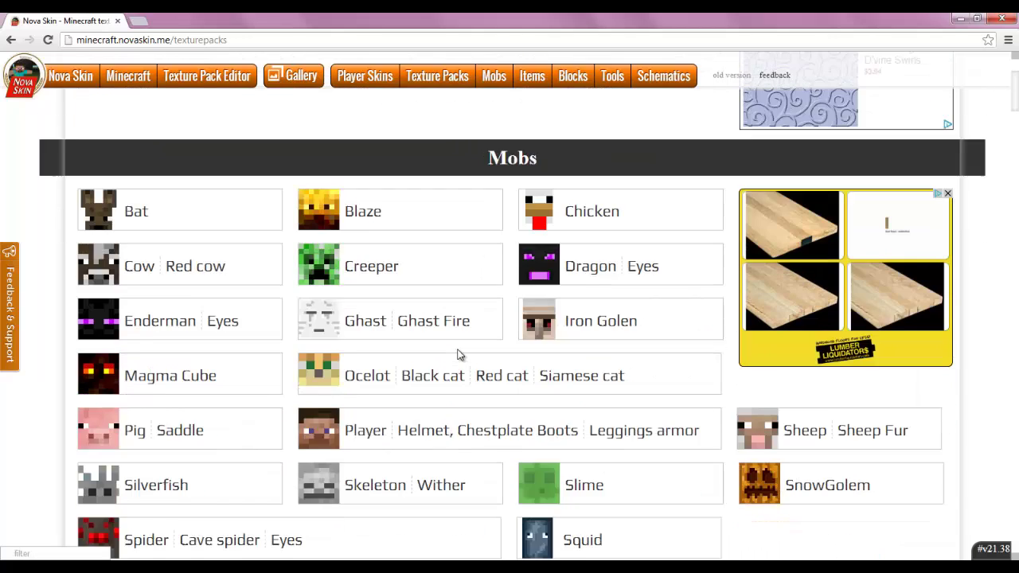
pyautogui.scroll(1, 346, 239)
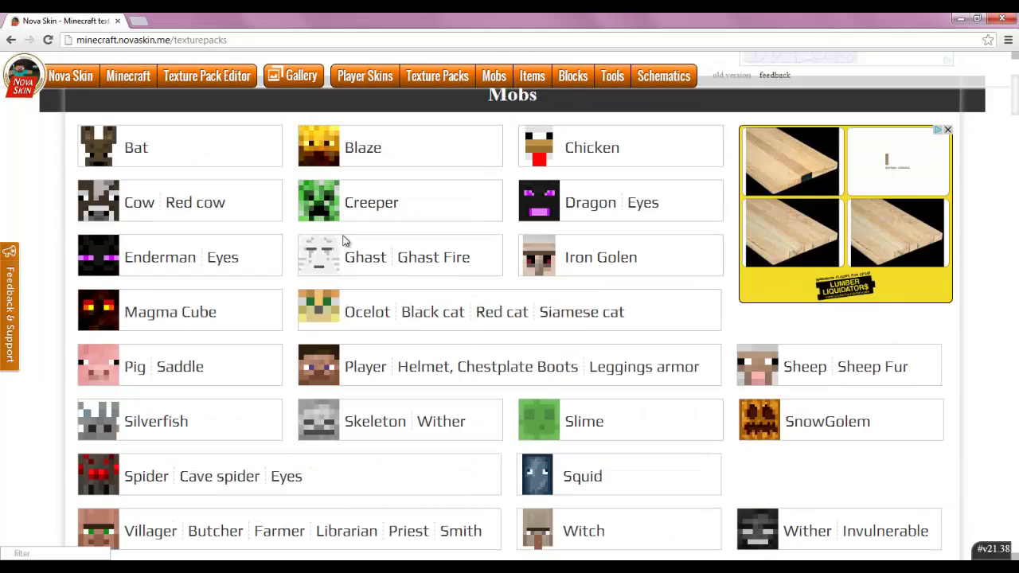
pyautogui.click(374, 203)
# Test the Creeper's animate, onGround and lookAtCursor options, leaving them off and grid transparent
pyautogui.click(430, 273)
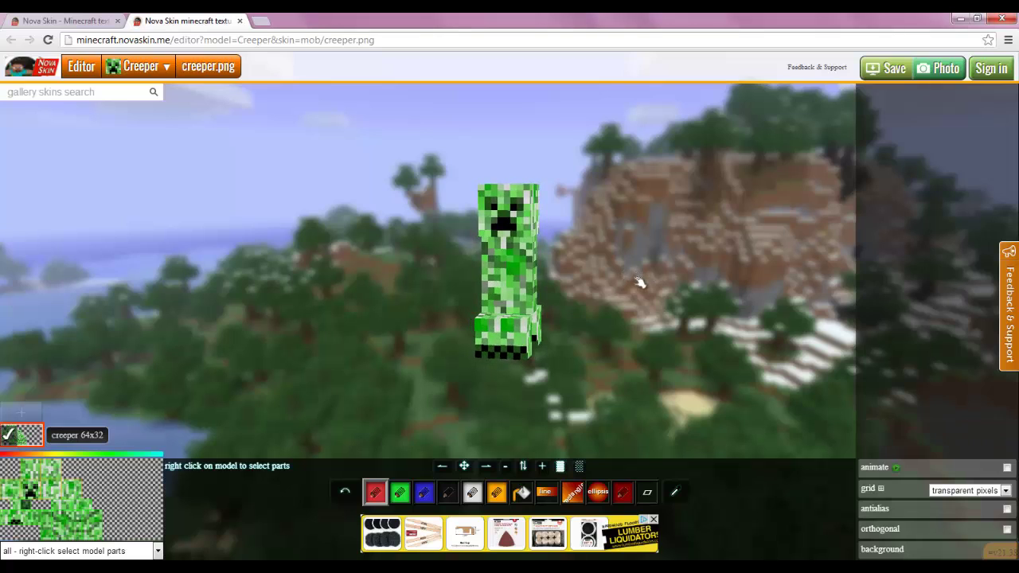
pyautogui.click(904, 472)
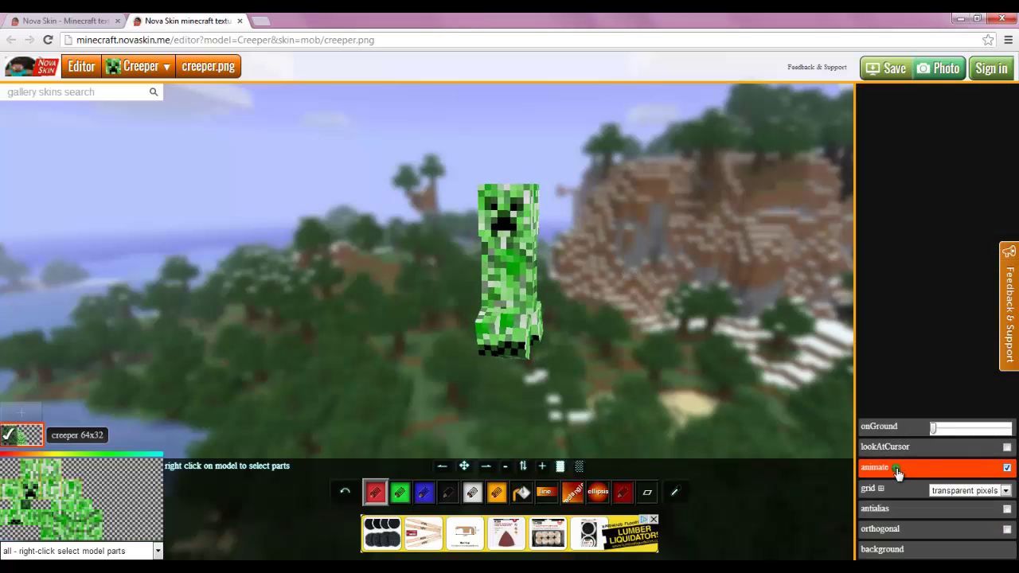
pyautogui.click(897, 471)
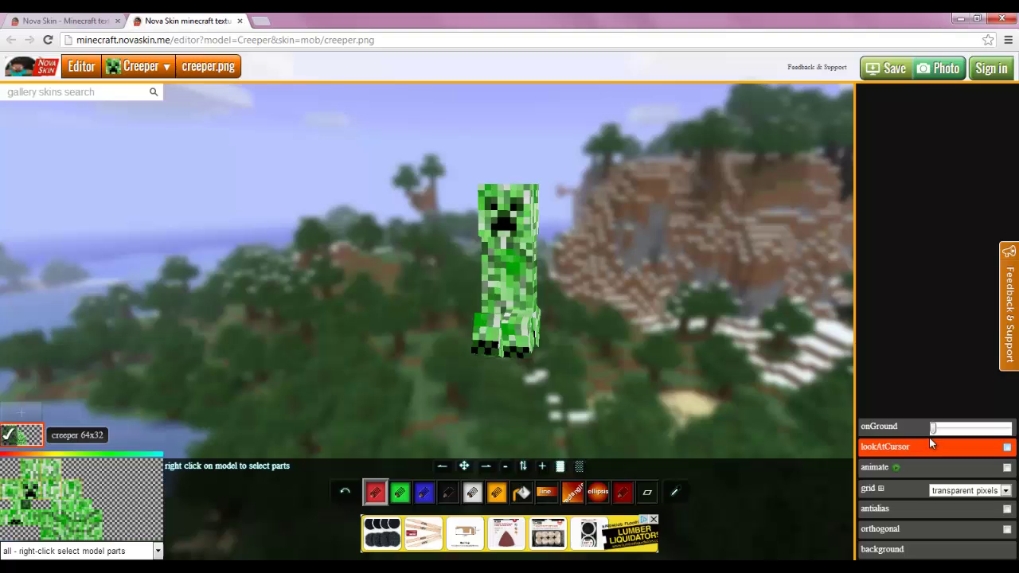
pyautogui.moveTo(935, 432); pyautogui.dragTo(941, 431)
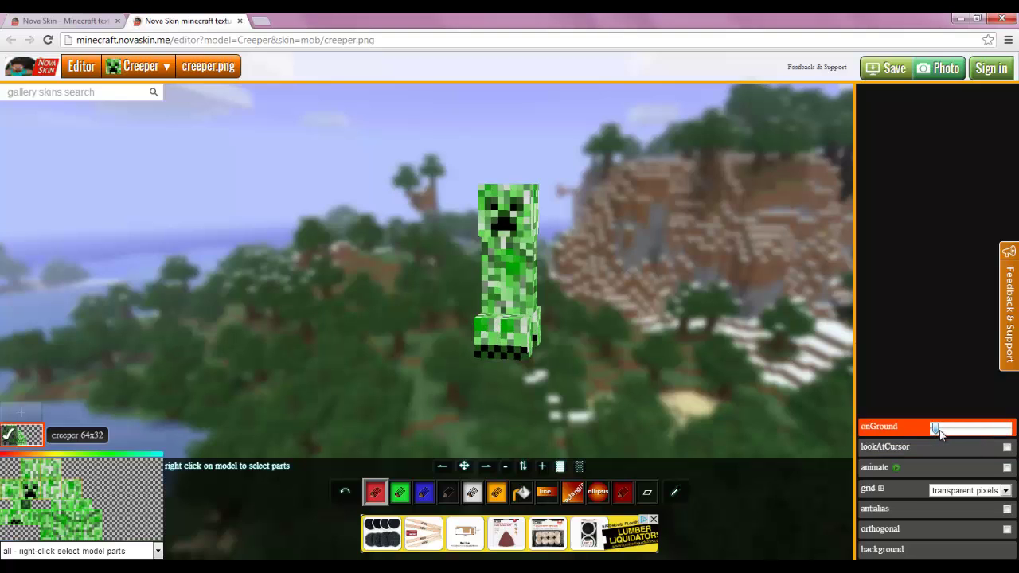
pyautogui.click(1007, 448)
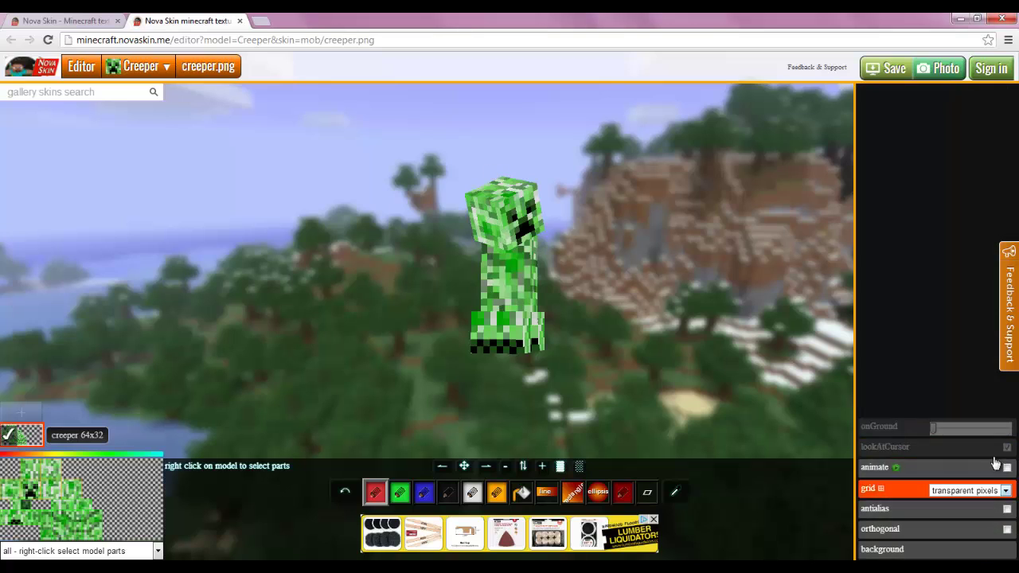
pyautogui.click(900, 447)
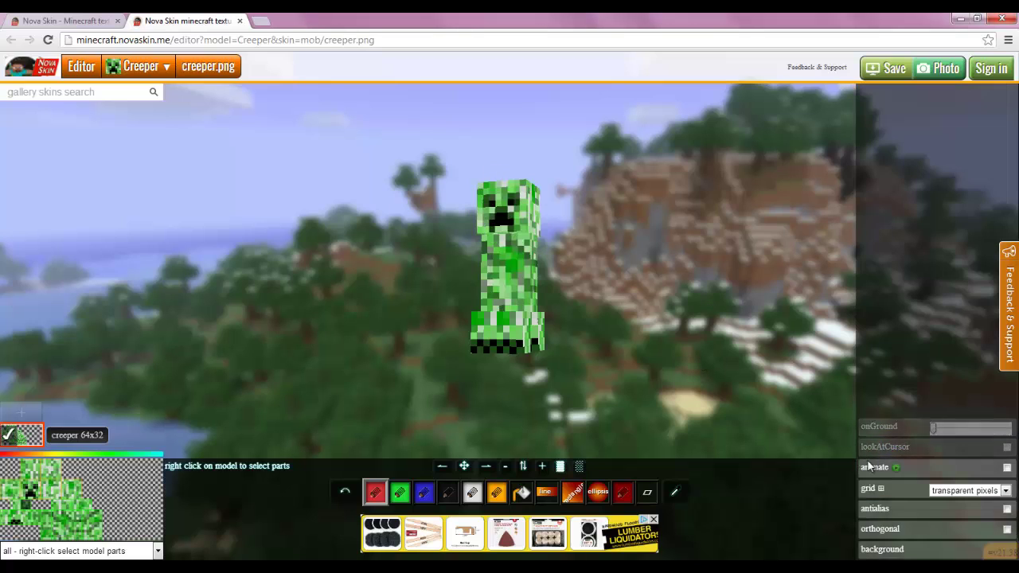
pyautogui.click(1007, 491)
pyautogui.click(1007, 492)
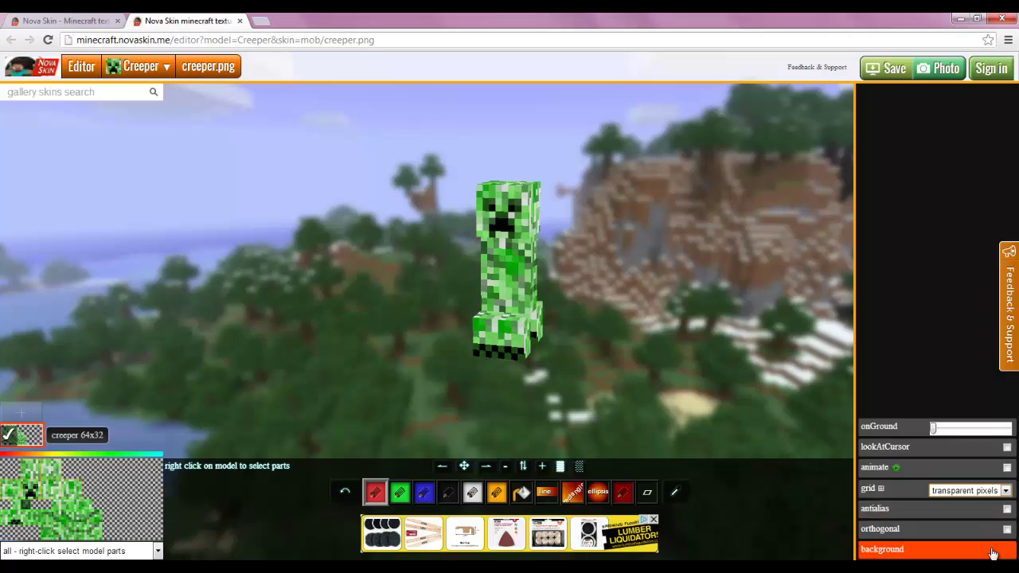
# Set the night aurora background, orbit the Creeper, and mute the advertisement banner
pyautogui.click(993, 553)
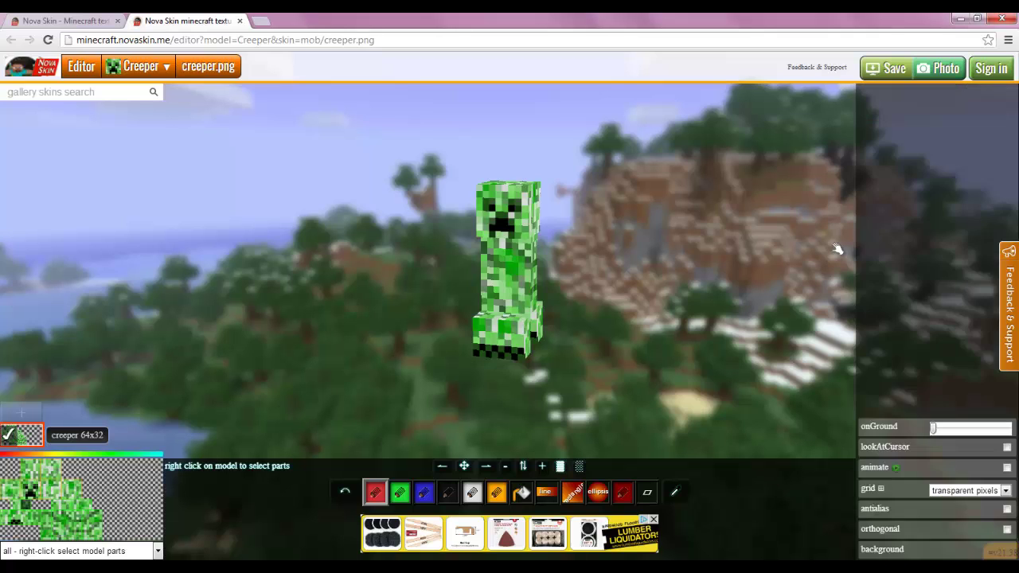
pyautogui.click(999, 549)
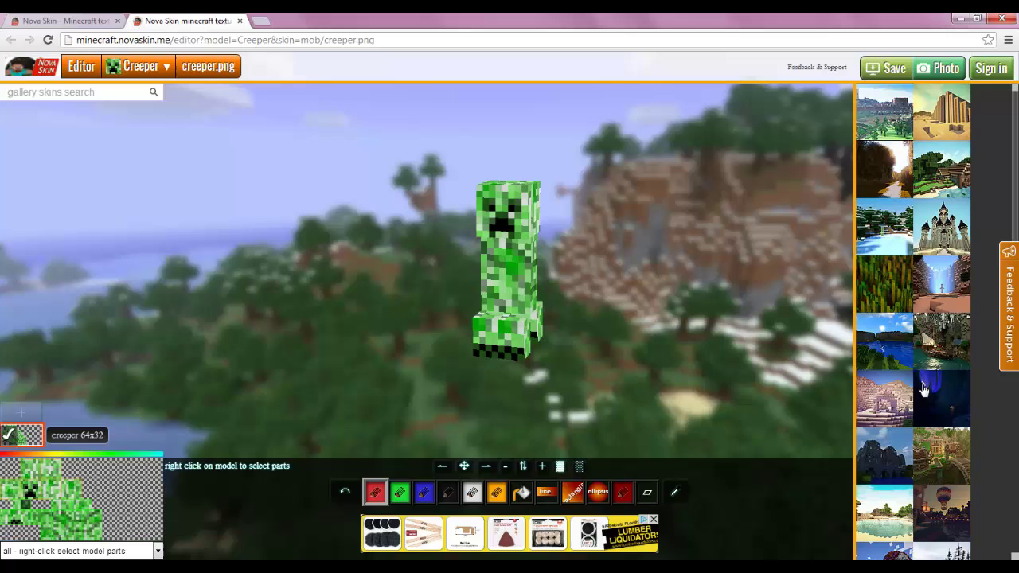
pyautogui.click(932, 414)
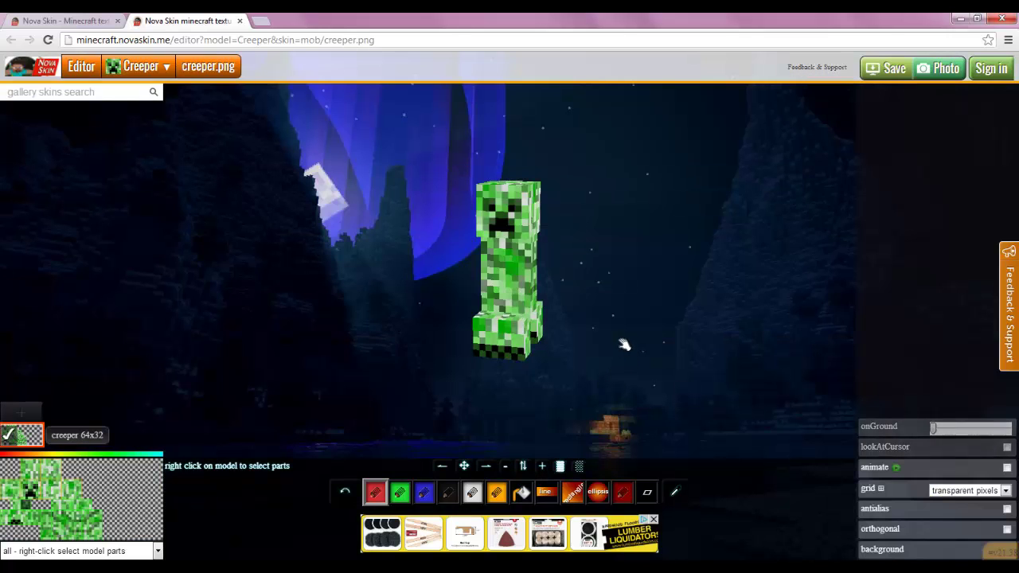
pyautogui.moveTo(633, 318)
pyautogui.mouseDown()
pyautogui.moveTo(587, 289)
pyautogui.moveTo(592, 330)
pyautogui.moveTo(705, 354)
pyautogui.moveTo(571, 291)
pyautogui.moveTo(577, 323)
pyautogui.moveTo(628, 328)
pyautogui.mouseUp()
pyautogui.moveTo(629, 379); pyautogui.dragTo(667, 364)
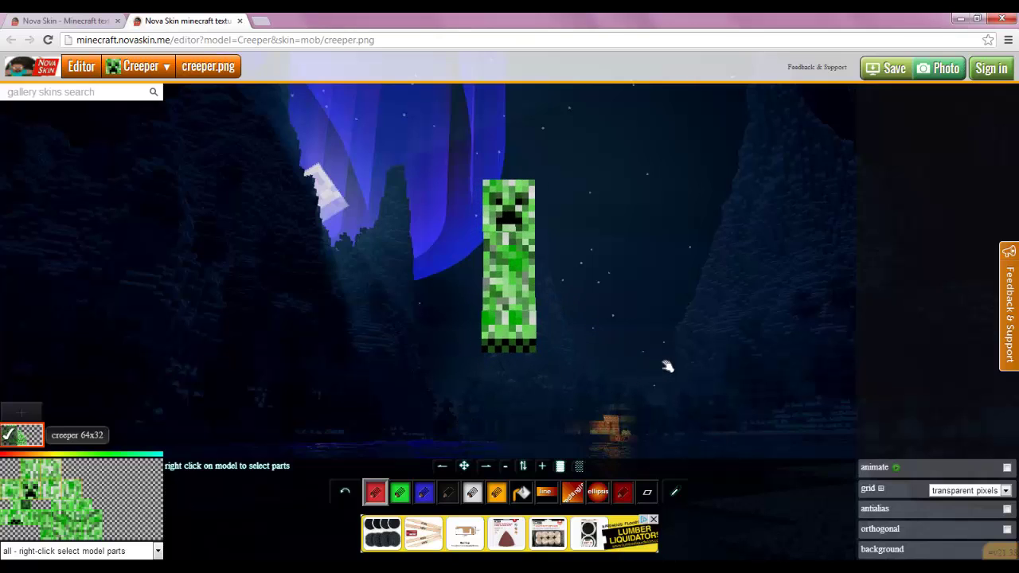
pyautogui.click(656, 522)
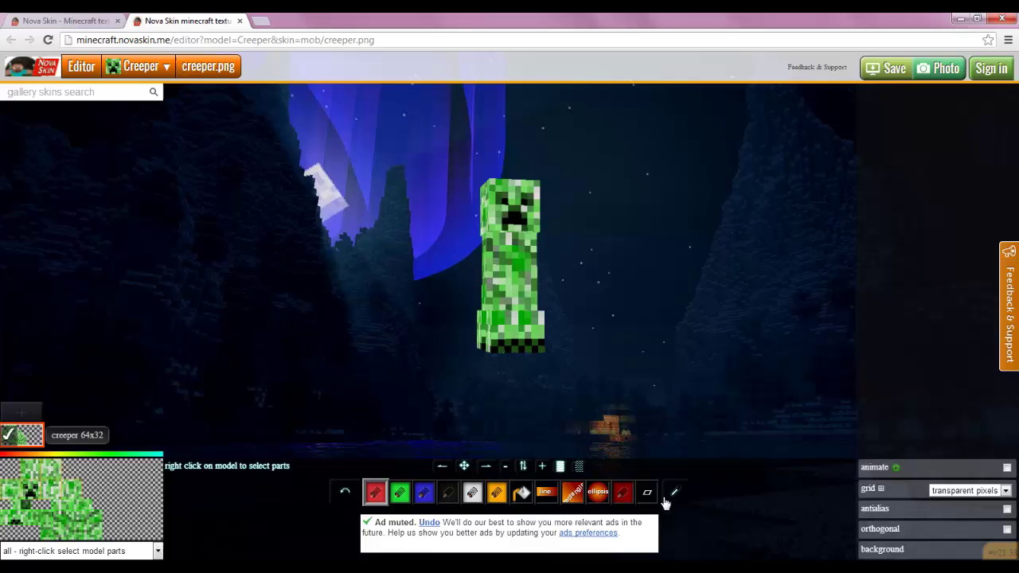
pyautogui.moveTo(604, 391)
pyautogui.mouseDown()
pyautogui.moveTo(566, 384)
pyautogui.moveTo(579, 366)
pyautogui.moveTo(576, 396)
pyautogui.moveTo(540, 389)
pyautogui.moveTo(584, 387)
pyautogui.mouseUp()
pyautogui.moveTo(116, 551)
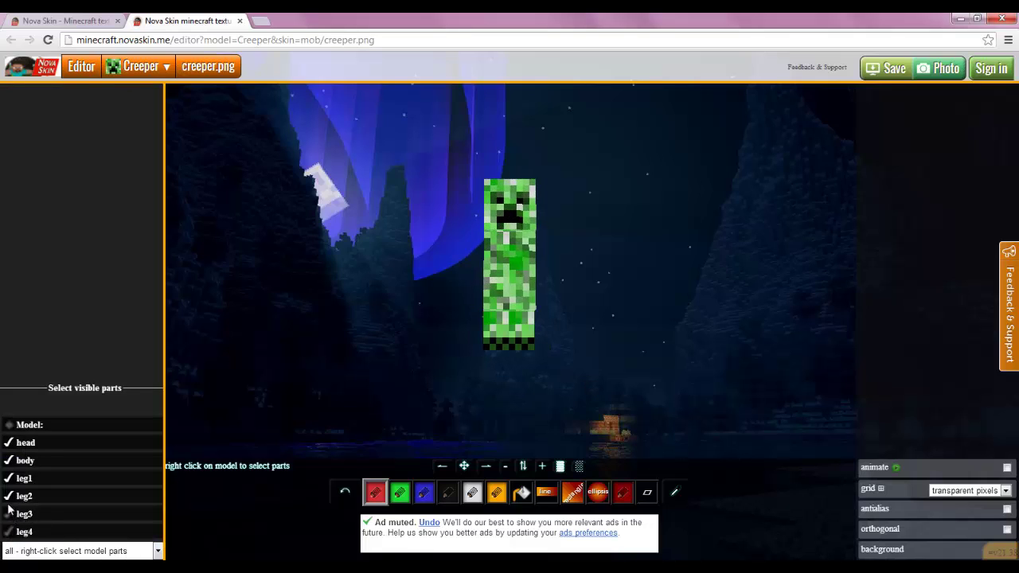
pyautogui.click(11, 461)
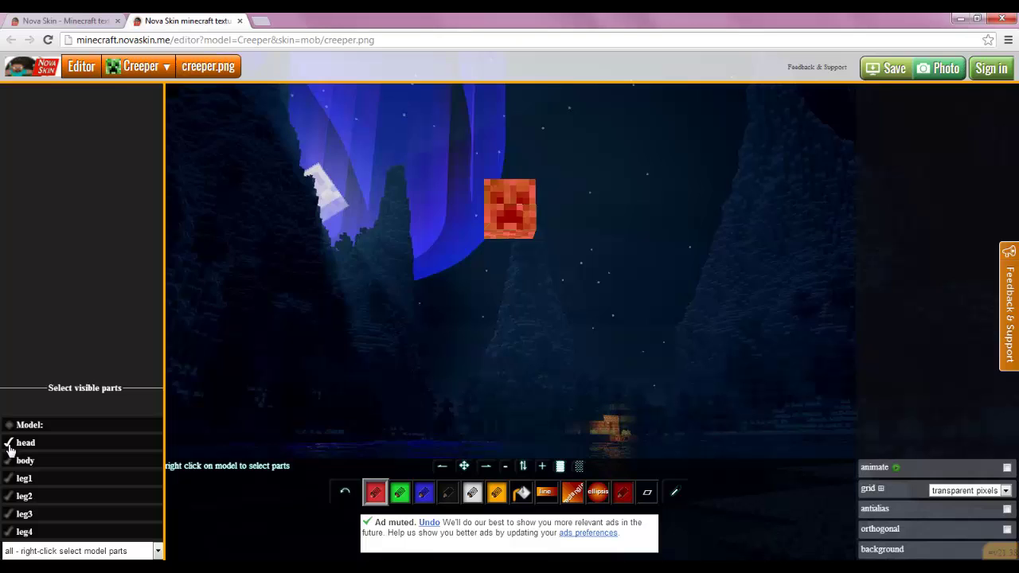
pyautogui.click(11, 460)
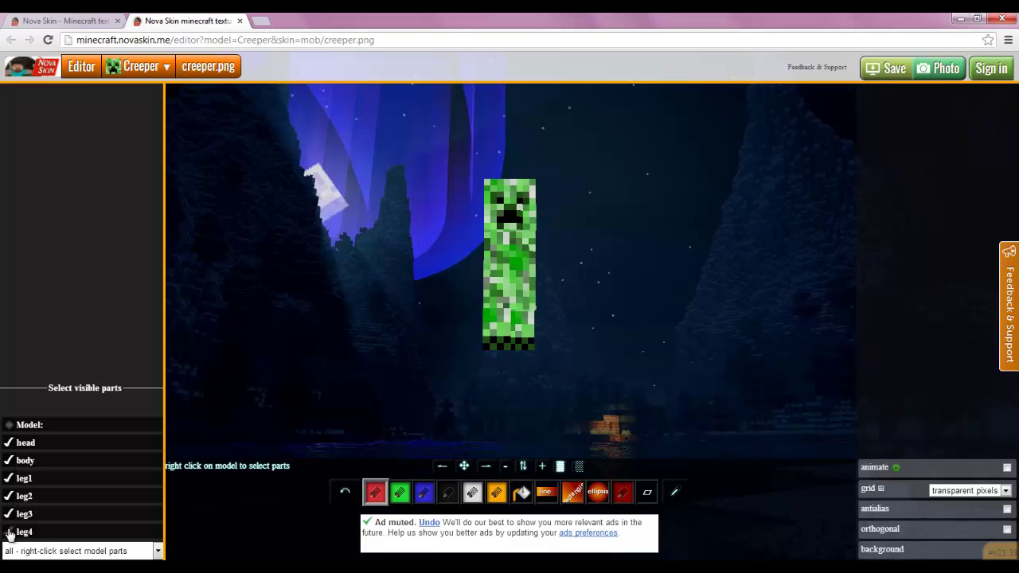
pyautogui.click(10, 532)
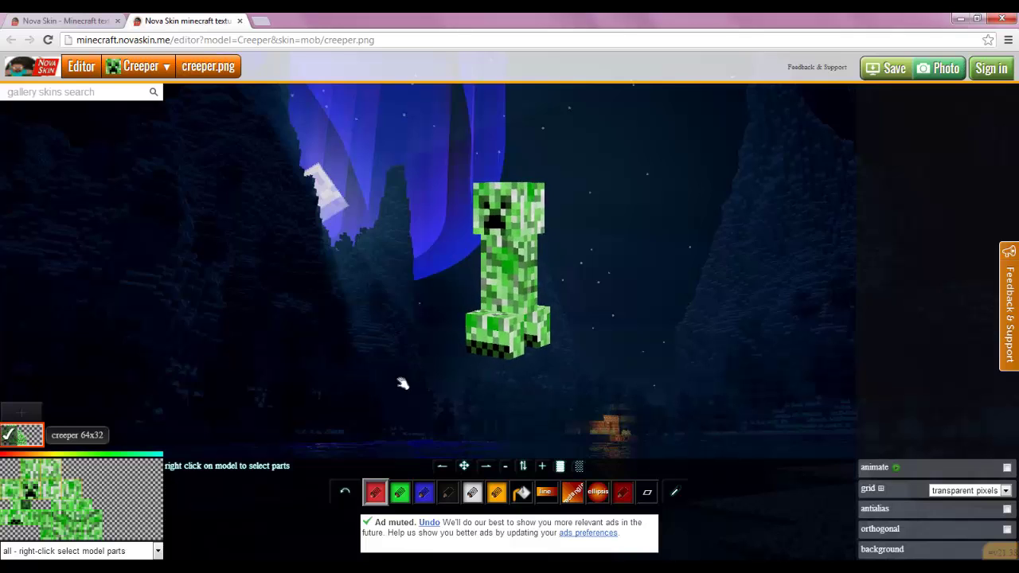
pyautogui.moveTo(114, 551)
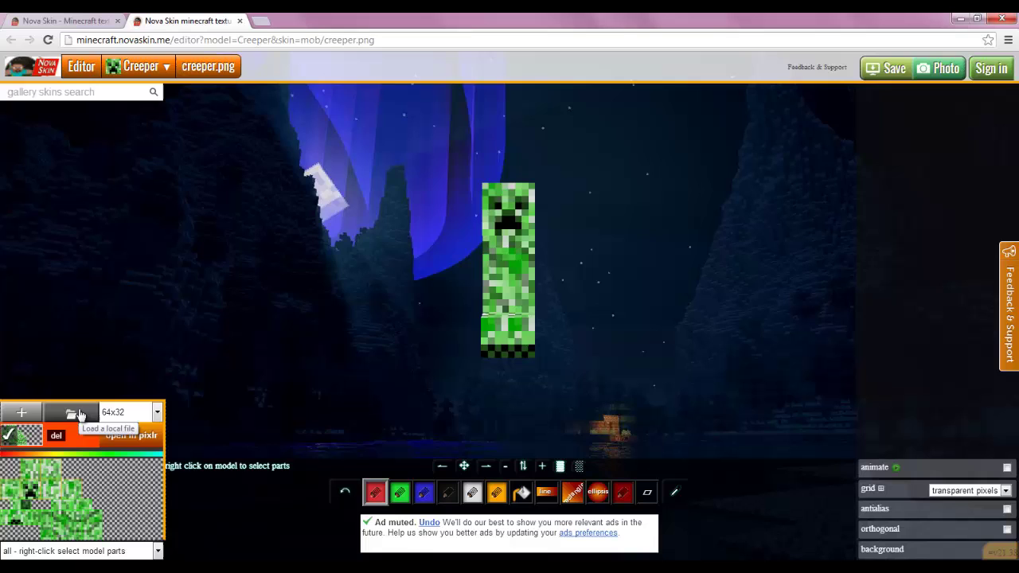
# Resize the Creeper texture to 256x128, then shrink it to 16x8
pyautogui.click(158, 412)
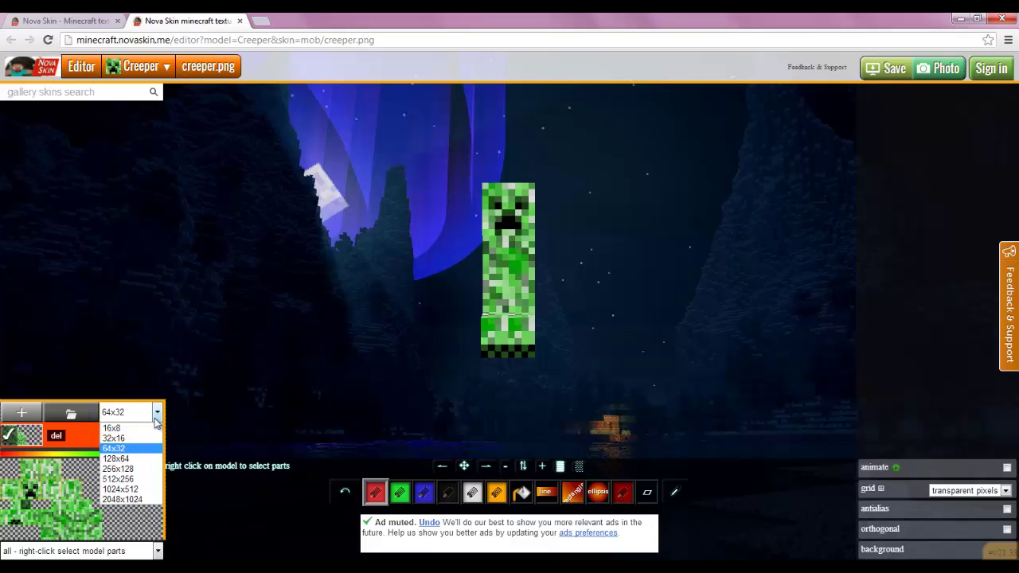
pyautogui.click(143, 468)
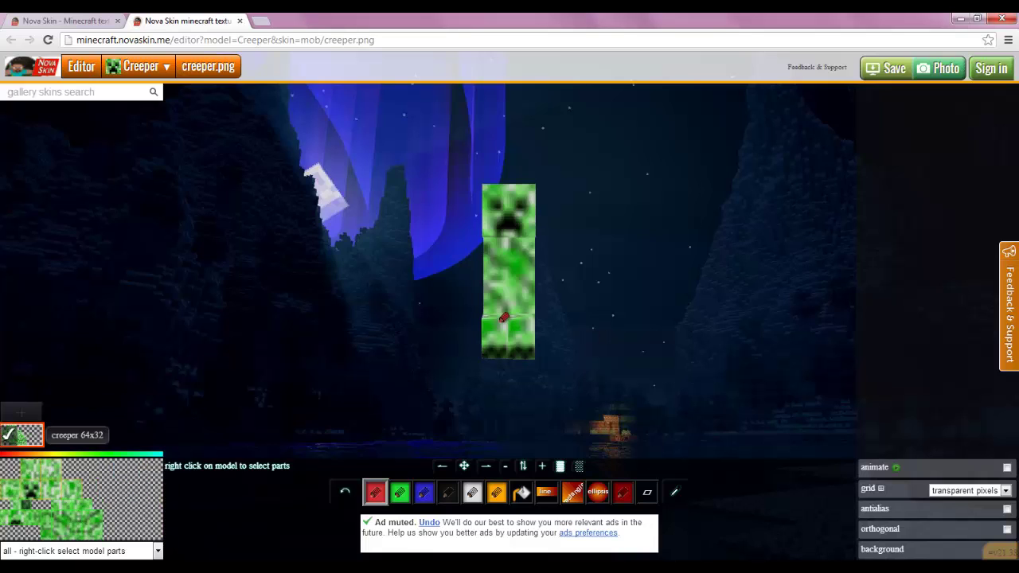
pyautogui.click(157, 413)
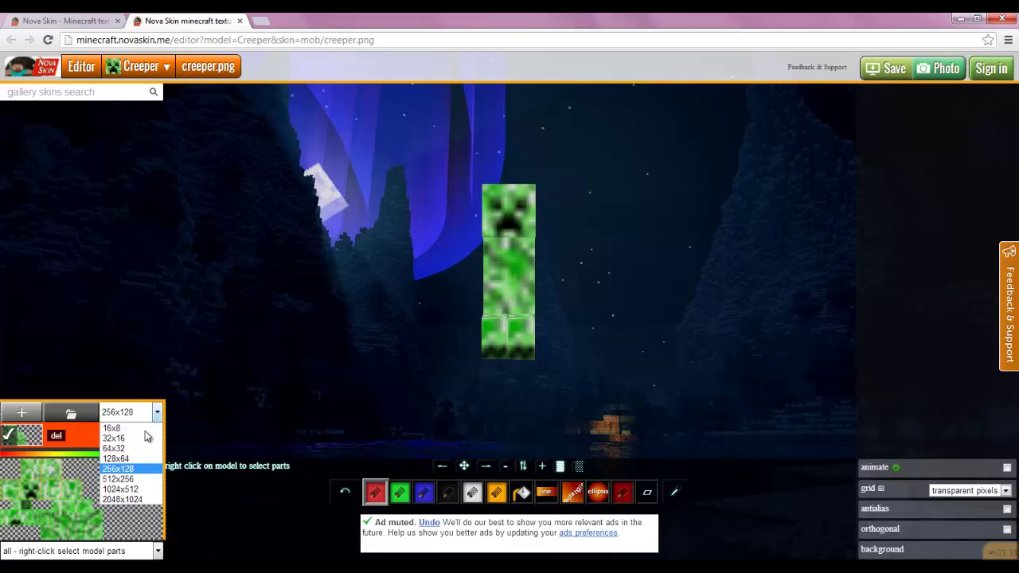
pyautogui.click(133, 439)
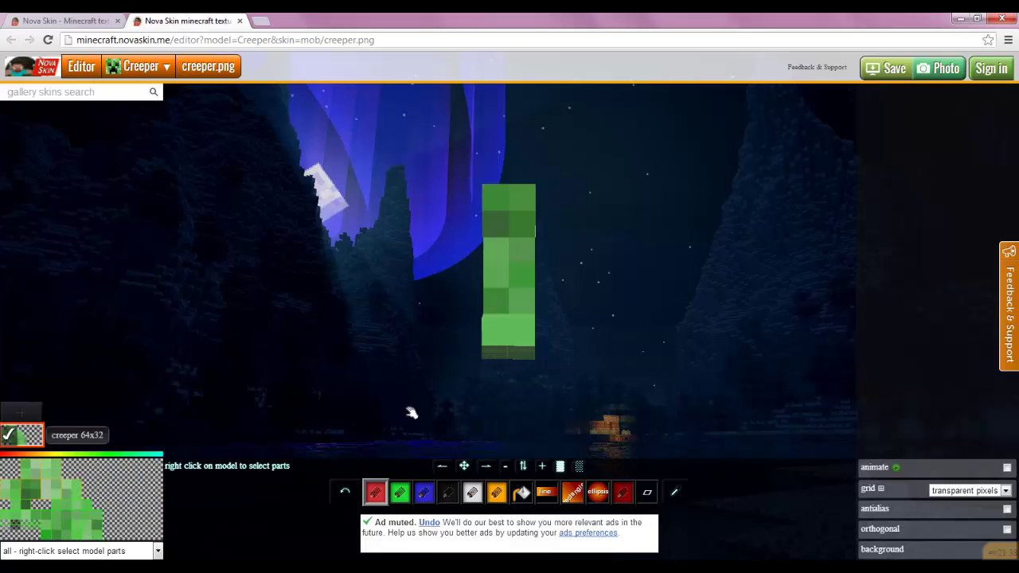
pyautogui.moveTo(411, 413); pyautogui.dragTo(377, 398)
pyautogui.moveTo(20, 434)
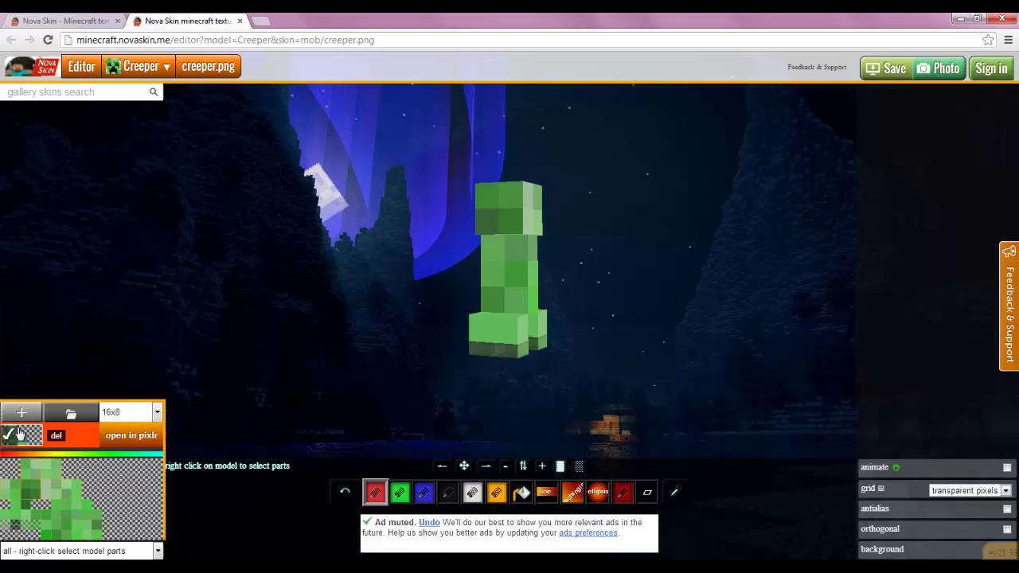
# Resize the texture to 32x16, then 64x32, and finally 128x64
pyautogui.click(158, 411)
pyautogui.click(127, 438)
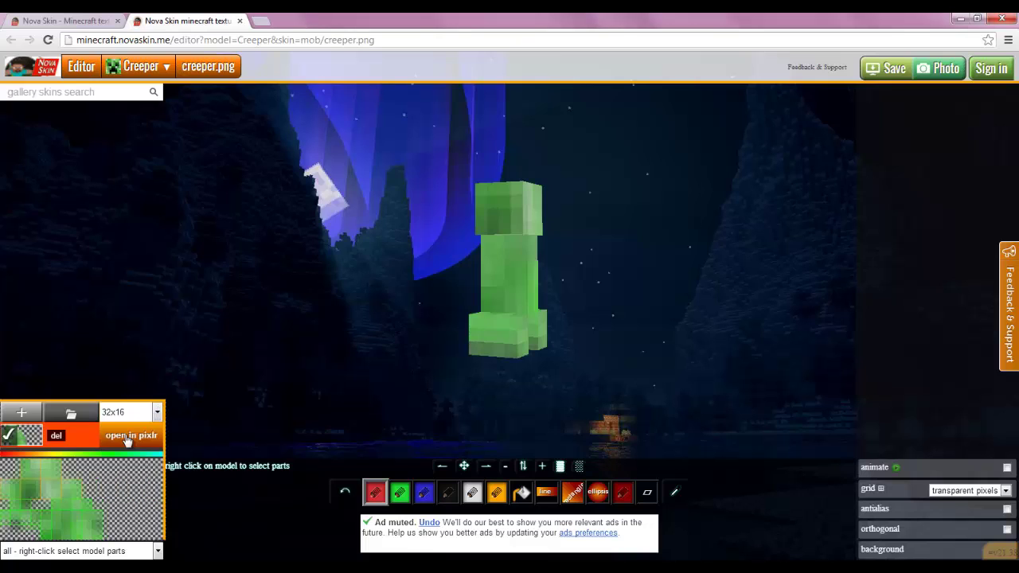
pyautogui.moveTo(132, 446)
pyautogui.click(158, 413)
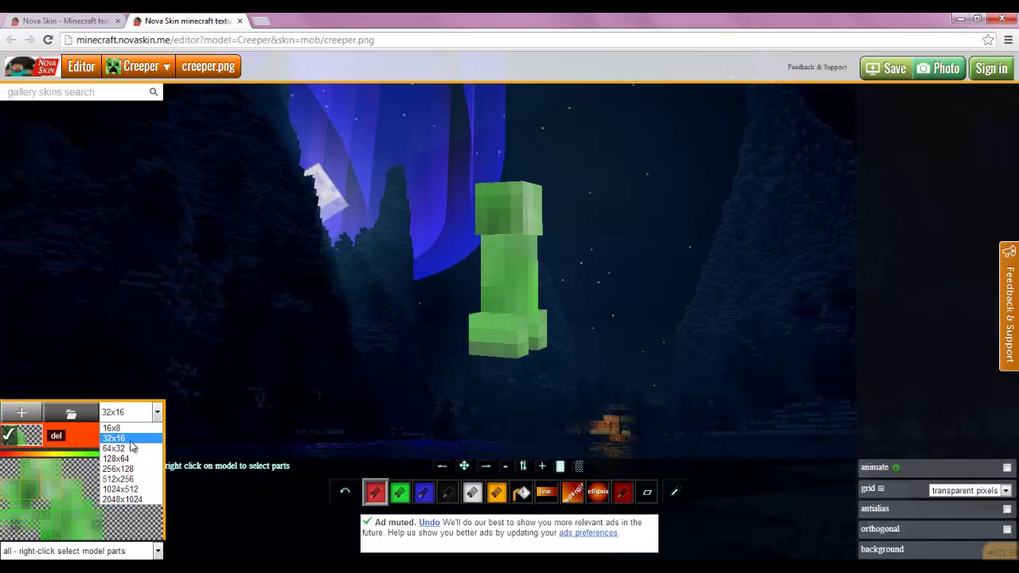
pyautogui.click(127, 448)
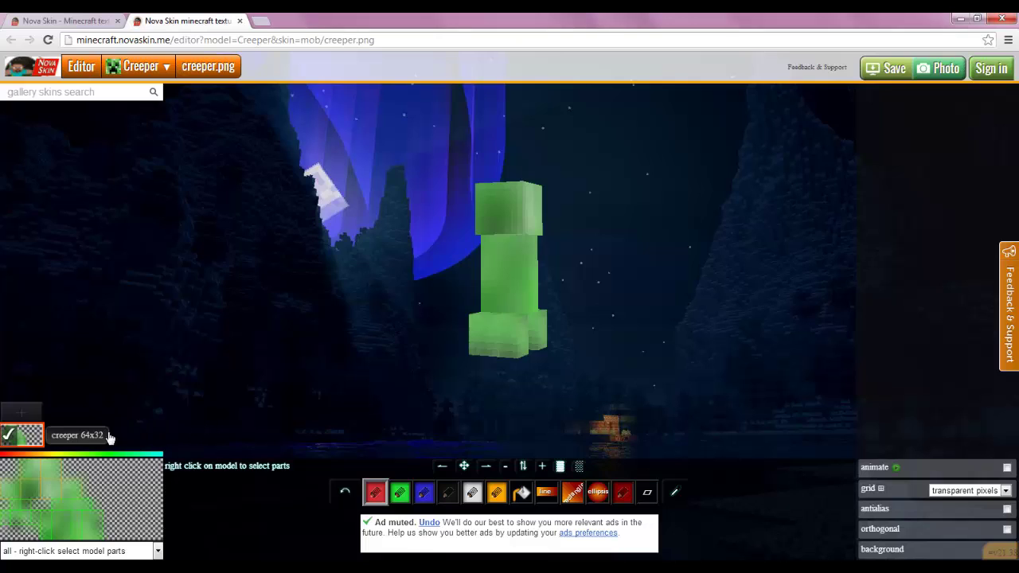
pyautogui.moveTo(110, 437)
pyautogui.click(158, 412)
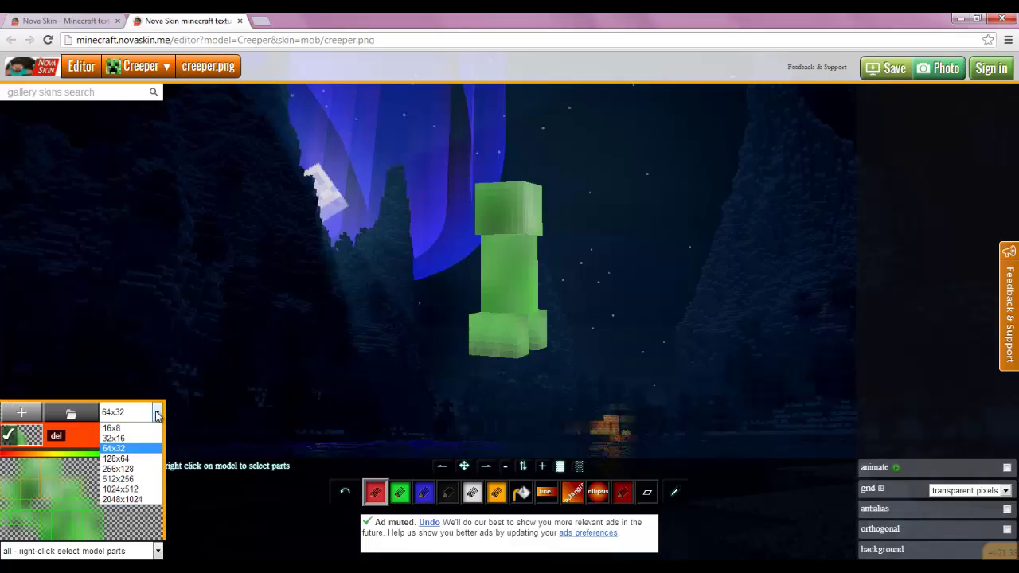
pyautogui.click(132, 459)
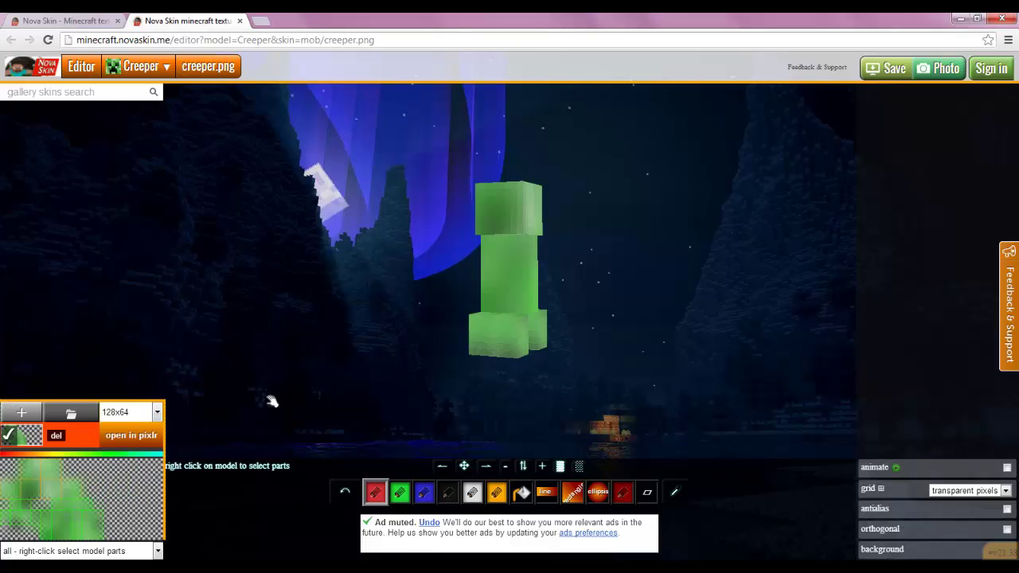
# With a darker random-colour green, size-4 textured brush, paint the creeper's face and one leg
pyautogui.click(403, 494)
pyautogui.moveTo(541, 270)
pyautogui.mouseDown()
pyautogui.moveTo(484, 321)
pyautogui.moveTo(494, 282)
pyautogui.moveTo(540, 276)
pyautogui.mouseUp()
pyautogui.click(714, 430)
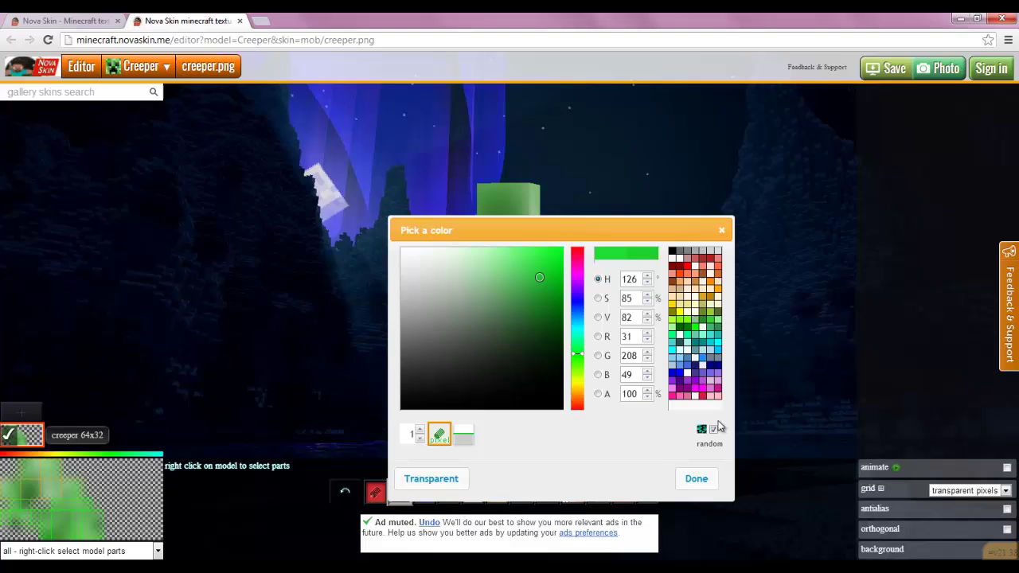
pyautogui.click(420, 430)
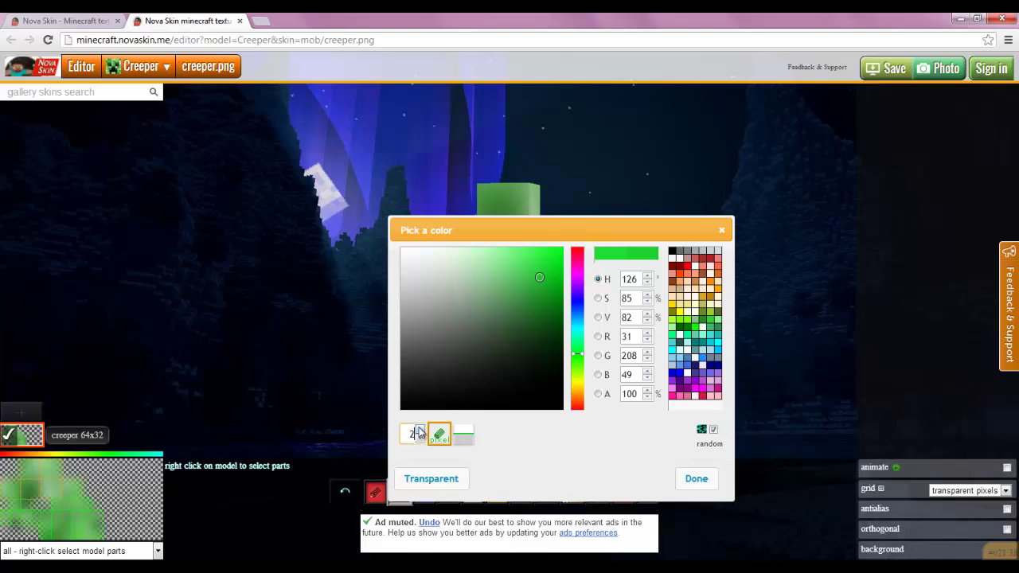
pyautogui.click(419, 430)
pyautogui.click(420, 430)
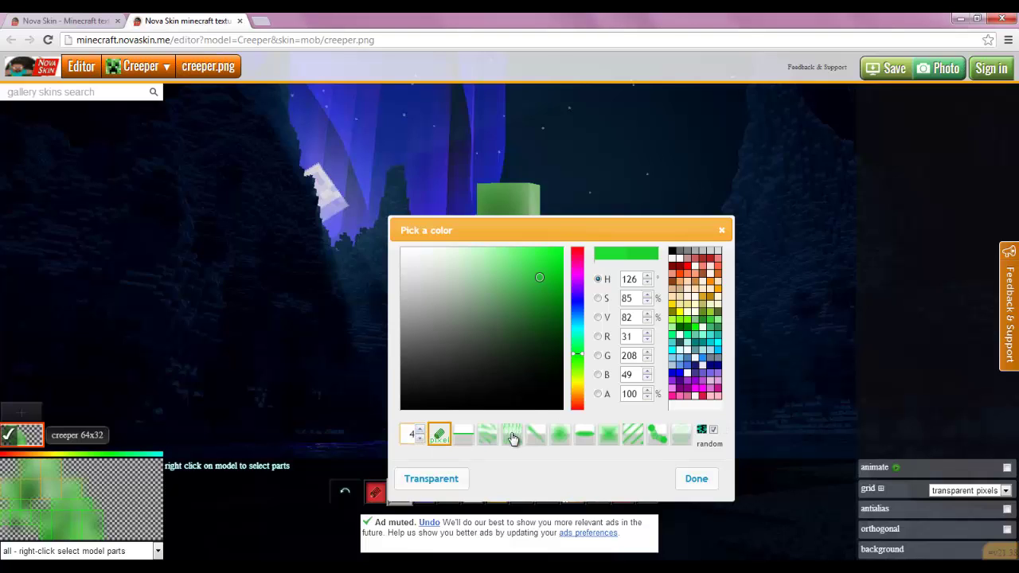
pyautogui.click(514, 439)
pyautogui.click(696, 480)
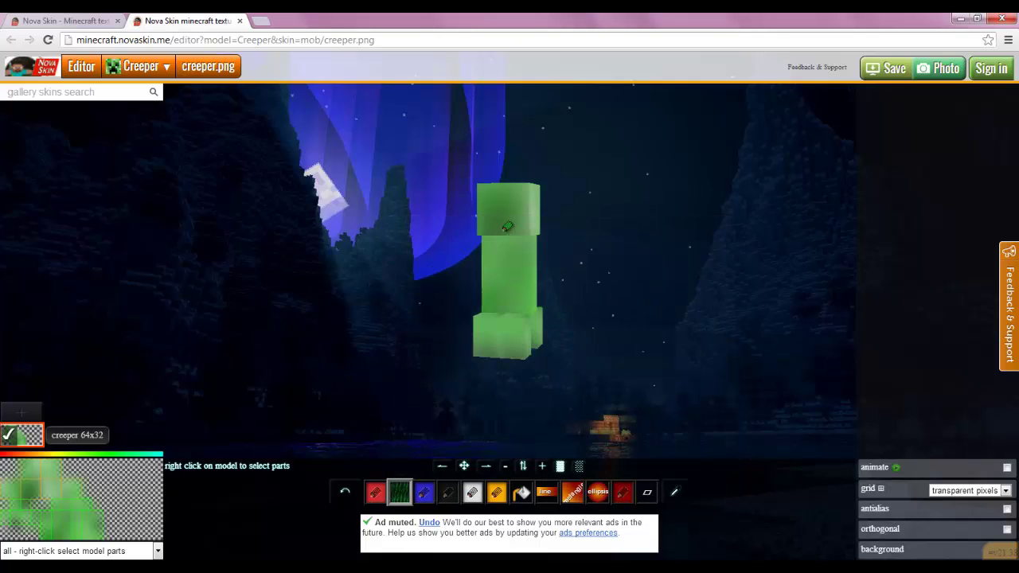
pyautogui.moveTo(502, 201); pyautogui.dragTo(520, 226)
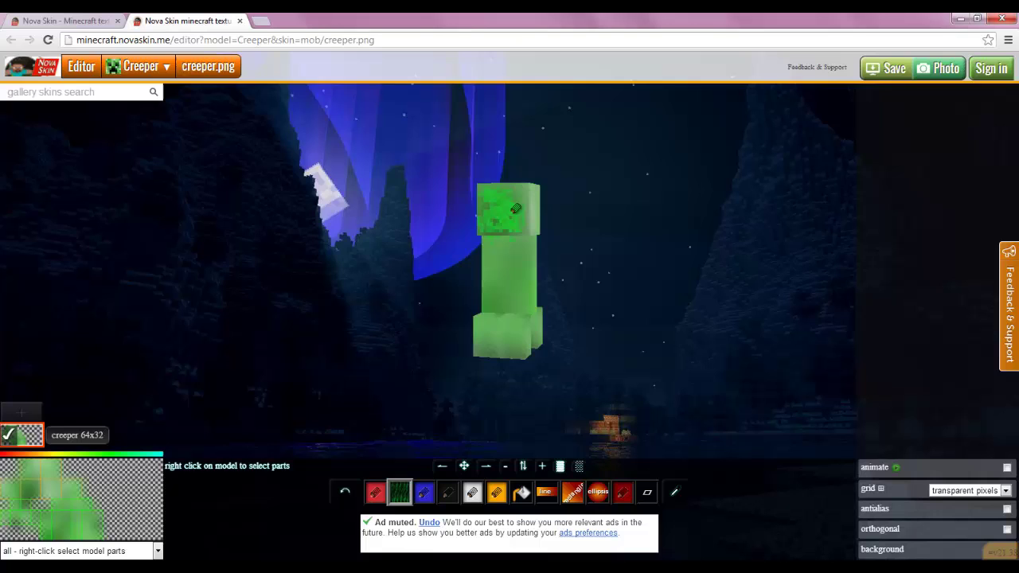
pyautogui.click(494, 321)
# Change the brush colour to a fully transparent dark olive
pyautogui.click(399, 496)
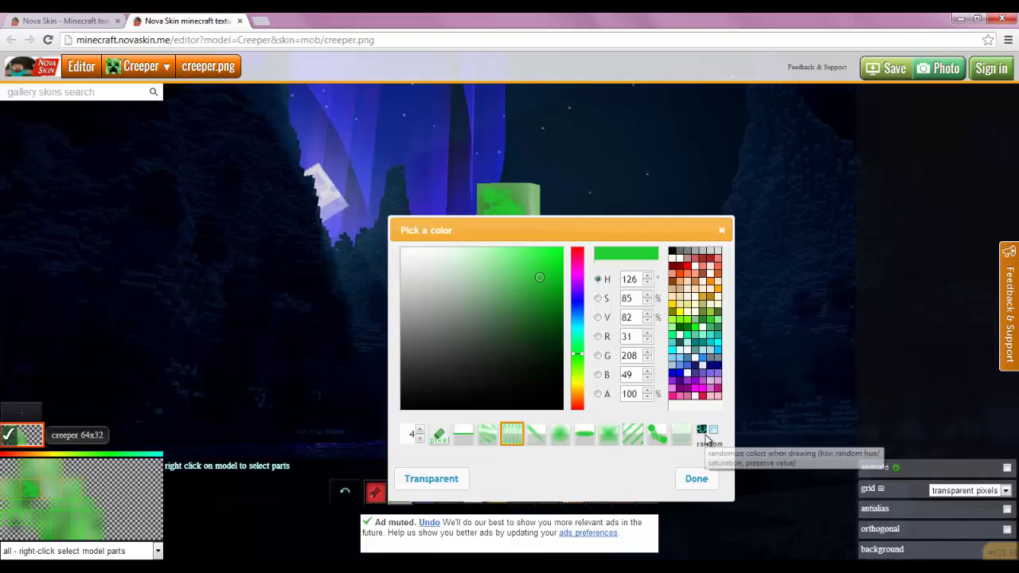
pyautogui.click(680, 322)
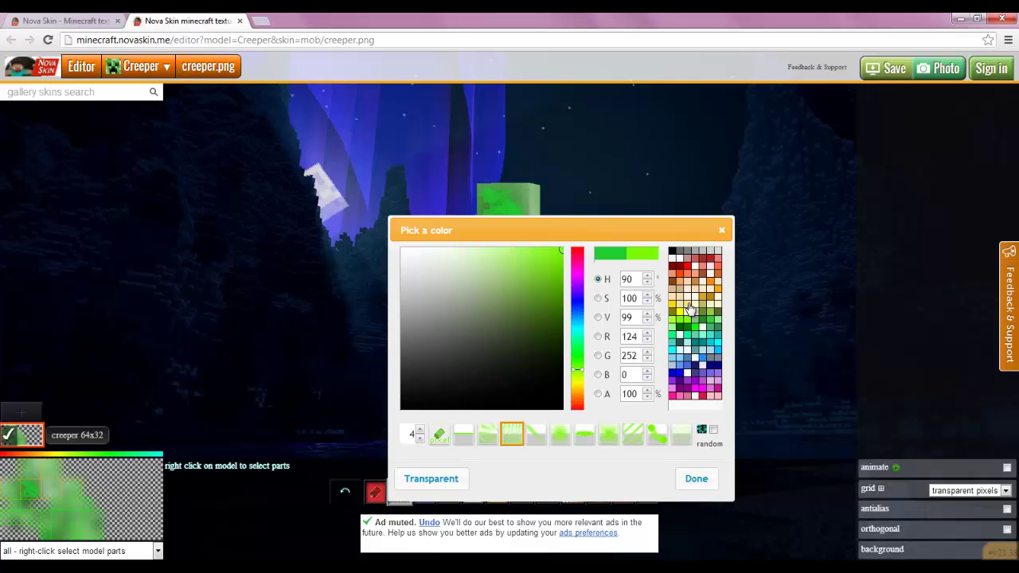
pyautogui.click(684, 305)
pyautogui.click(538, 316)
pyautogui.click(447, 476)
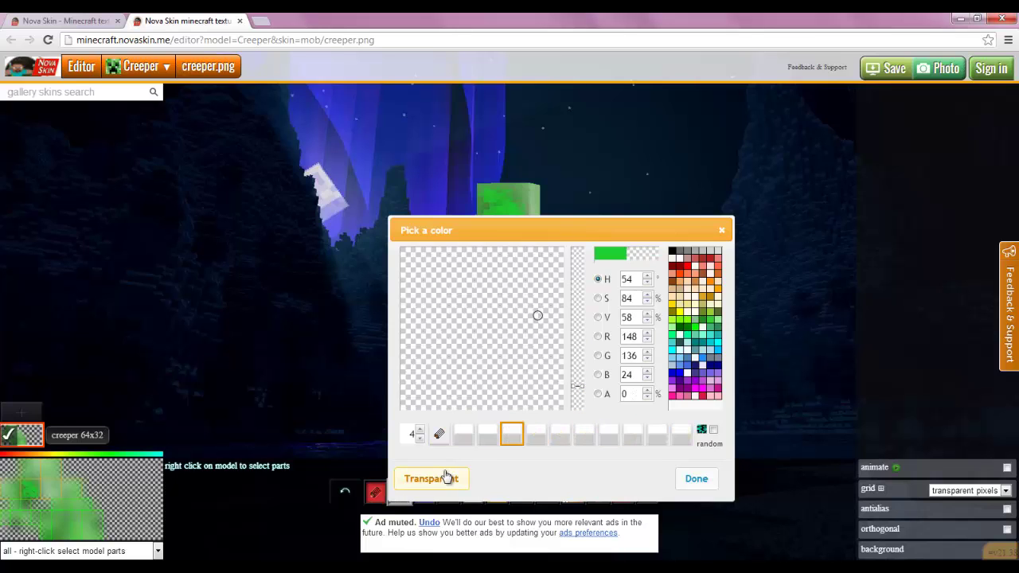
pyautogui.click(695, 479)
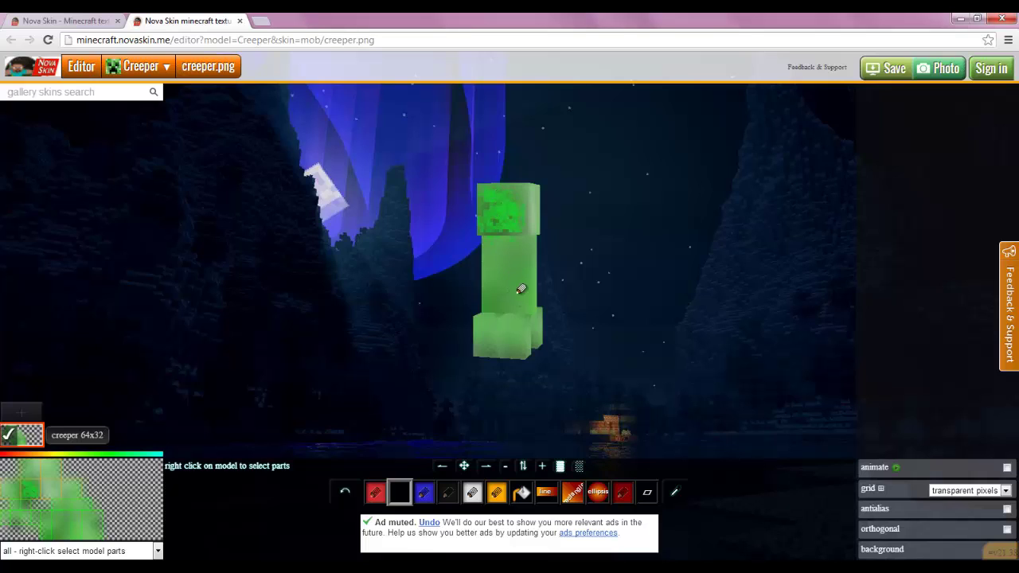
# Orbit the creeper, then set another tool's colour to a pale green
pyautogui.moveTo(593, 245); pyautogui.dragTo(533, 225)
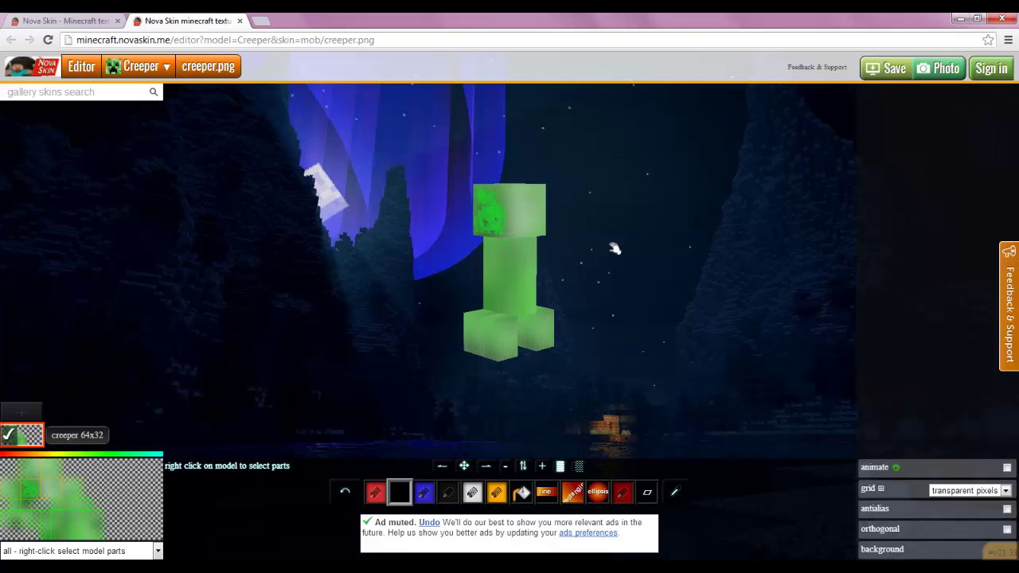
pyautogui.moveTo(615, 248); pyautogui.dragTo(508, 271)
pyautogui.moveTo(577, 309); pyautogui.dragTo(661, 304)
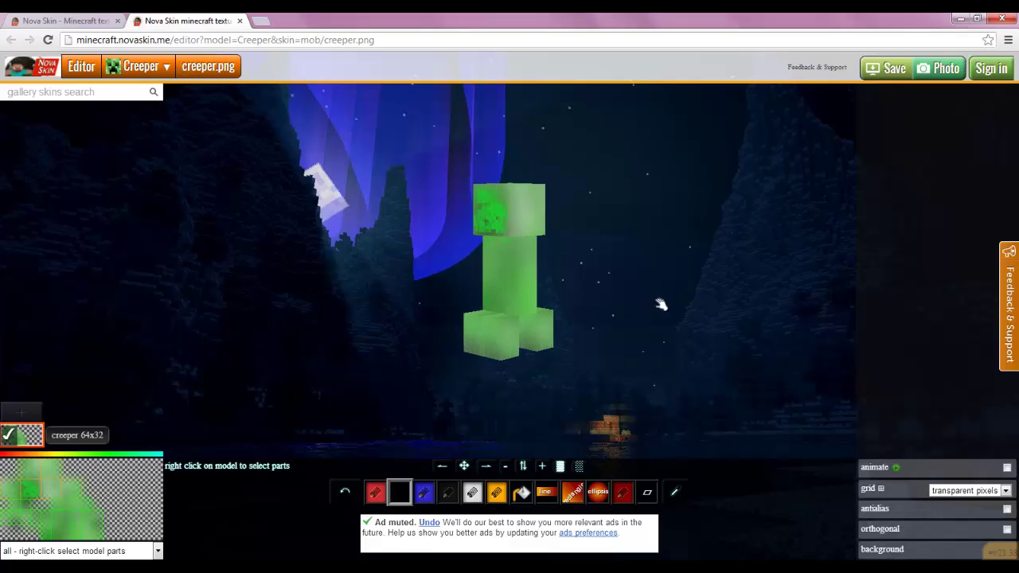
pyautogui.click(413, 492)
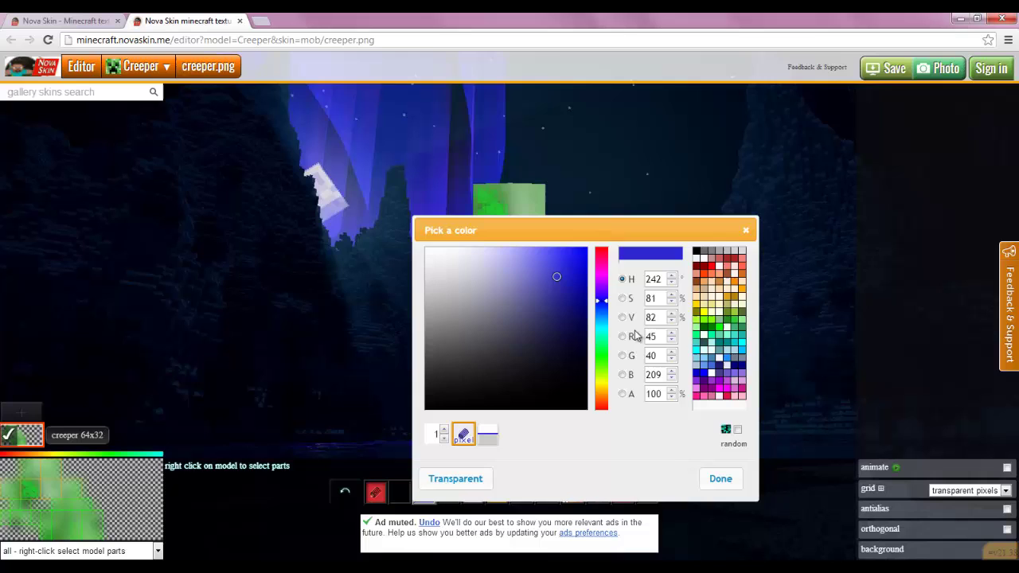
pyautogui.moveTo(566, 281)
pyautogui.mouseDown()
pyautogui.moveTo(553, 296)
pyautogui.moveTo(560, 271)
pyautogui.mouseUp()
pyautogui.click(719, 333)
pyautogui.click(721, 479)
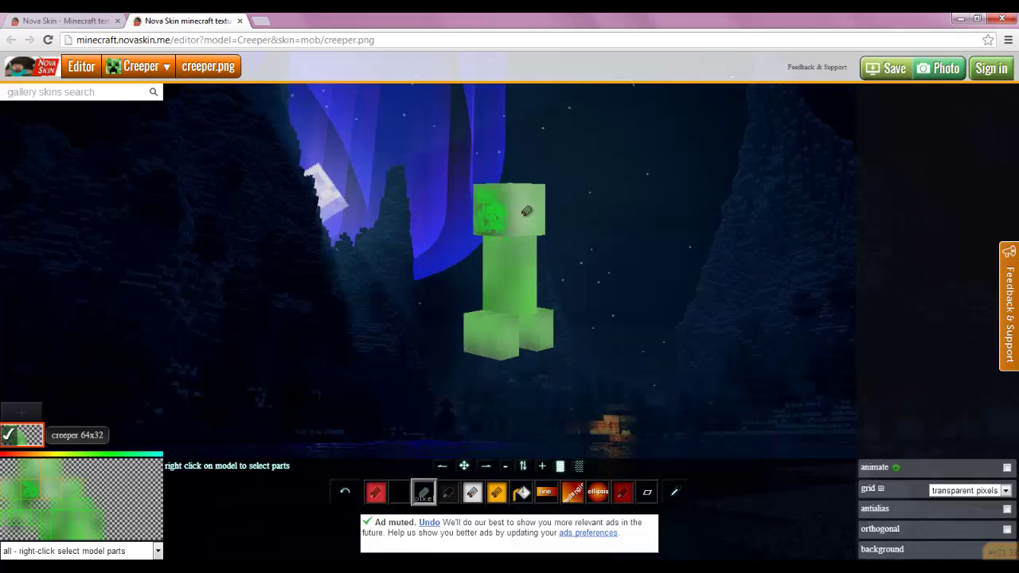
# Check the tools' colour settings, then draw an orange diagonal line on the isolated body
pyautogui.click(498, 493)
pyautogui.click(793, 479)
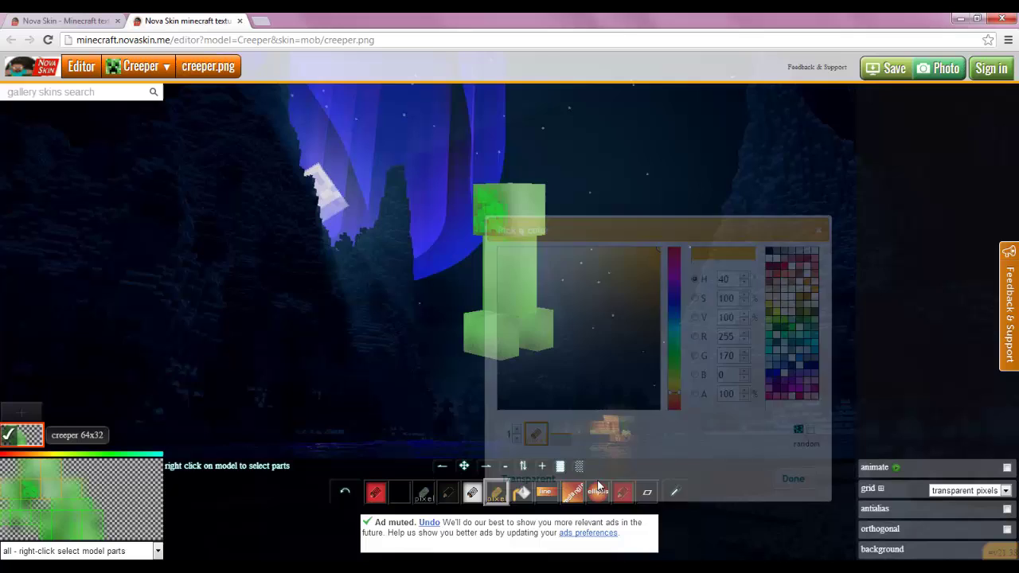
pyautogui.click(622, 493)
pyautogui.click(918, 480)
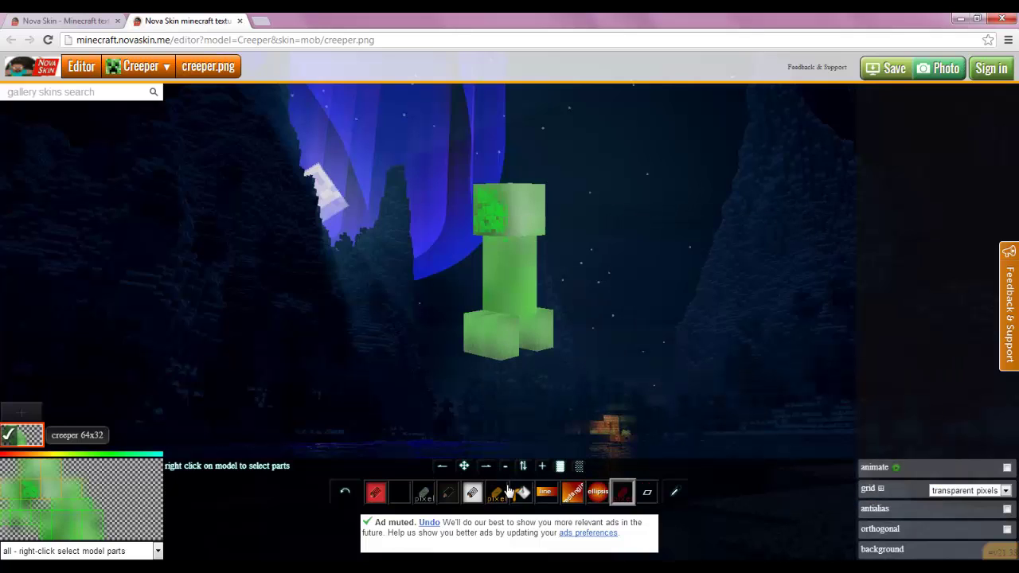
pyautogui.click(542, 493)
pyautogui.rightClick(520, 282)
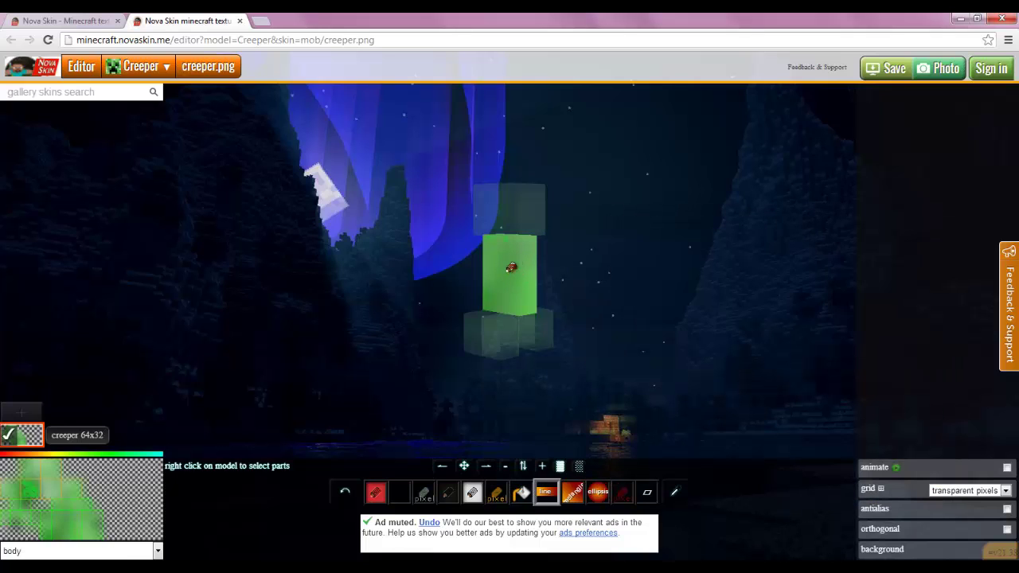
pyautogui.moveTo(509, 270); pyautogui.dragTo(484, 296)
pyautogui.rightClick(478, 293)
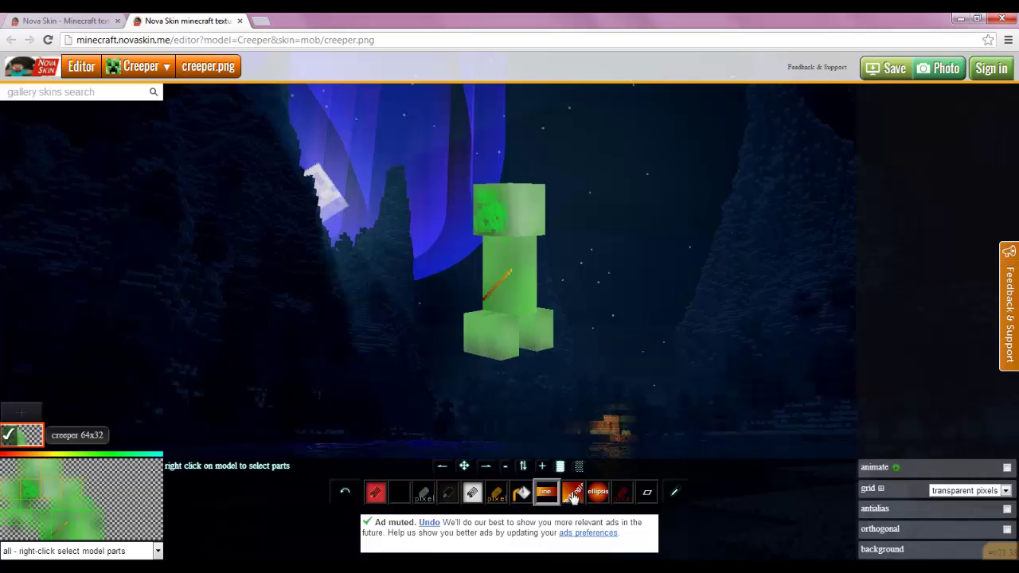
# Draw an orange square on the head and an orange oval on the isolated body
pyautogui.click(573, 494)
pyautogui.moveTo(519, 188); pyautogui.dragTo(550, 239)
pyautogui.click(598, 493)
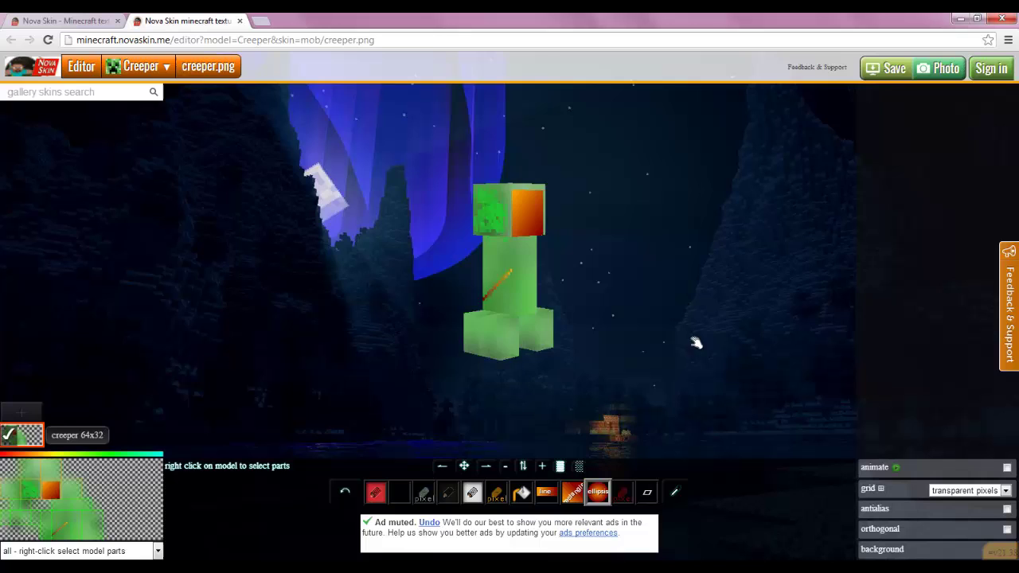
pyautogui.rightClick(514, 274)
pyautogui.moveTo(521, 276); pyautogui.dragTo(527, 301)
pyautogui.rightClick(621, 354)
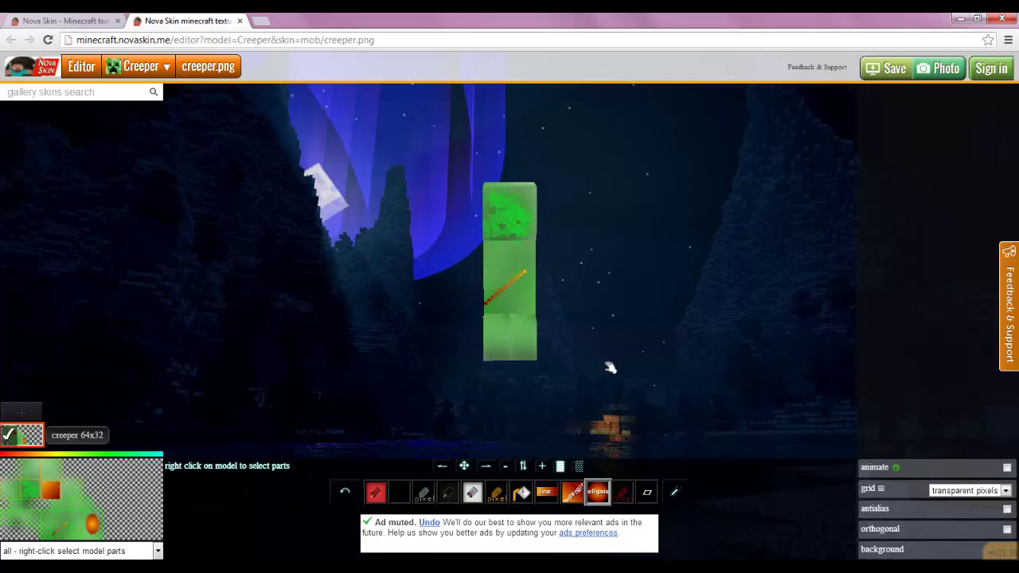
pyautogui.click(889, 469)
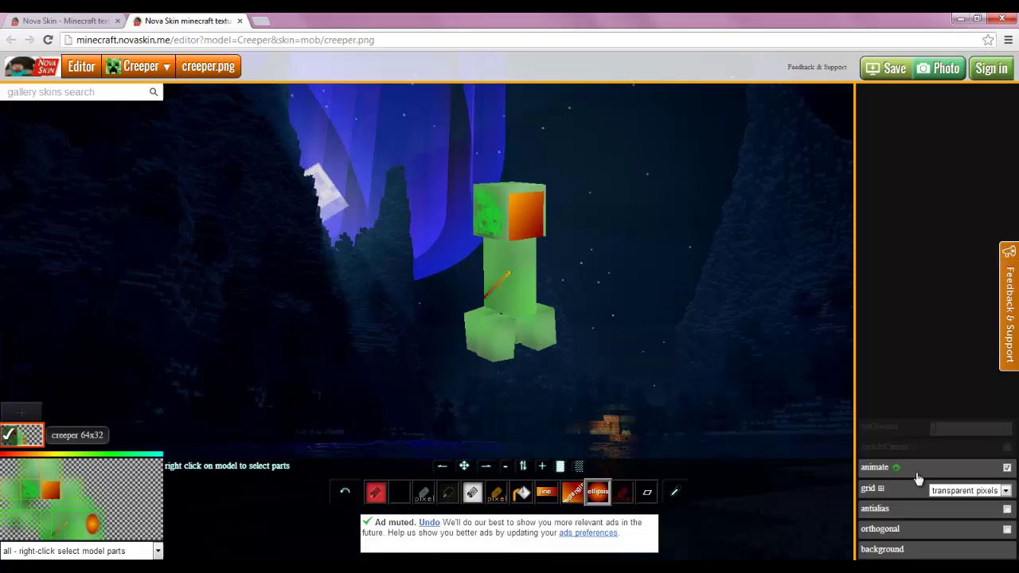
pyautogui.click(1008, 468)
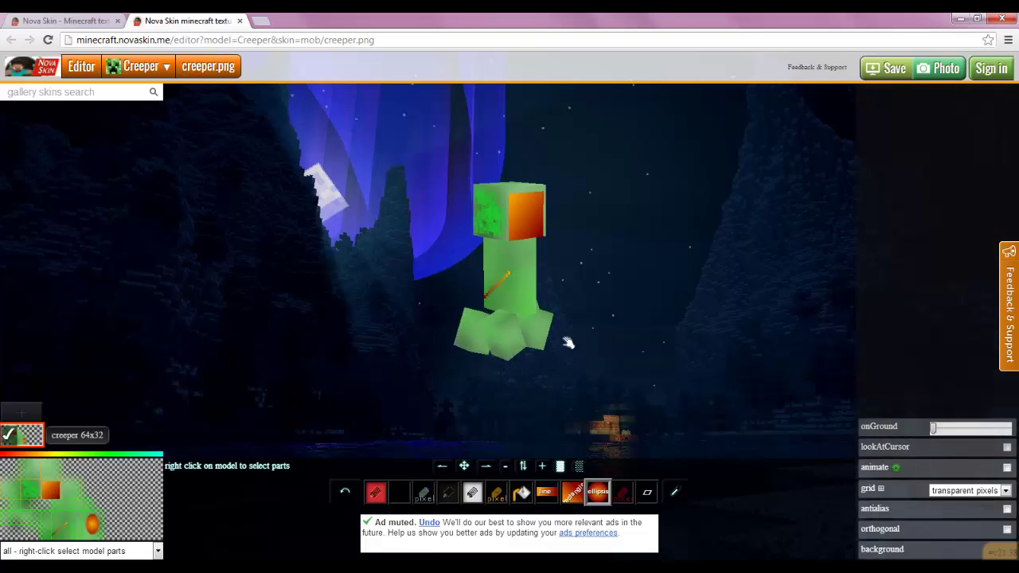
pyautogui.click(648, 492)
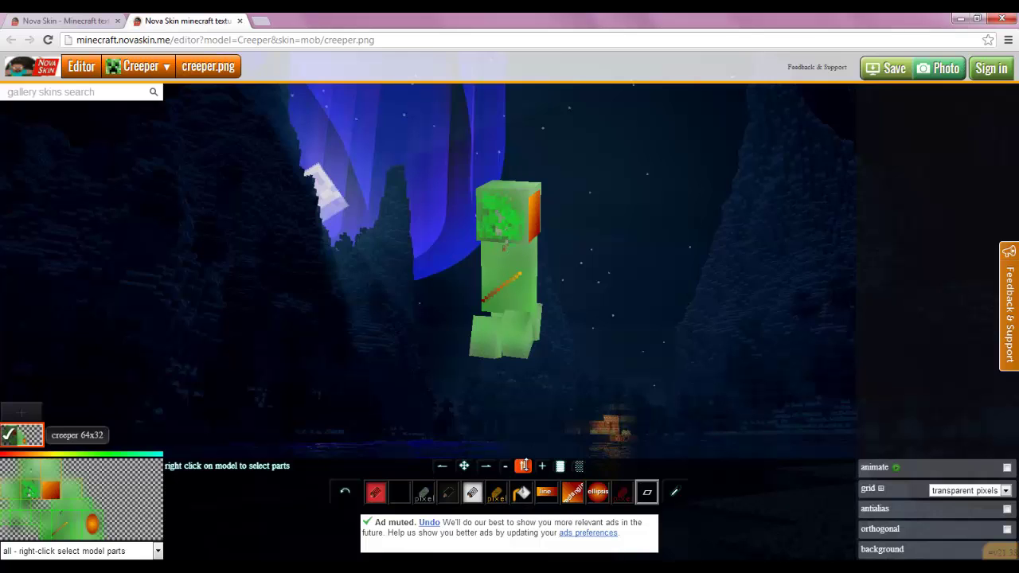
pyautogui.moveTo(523, 466); pyautogui.dragTo(518, 428)
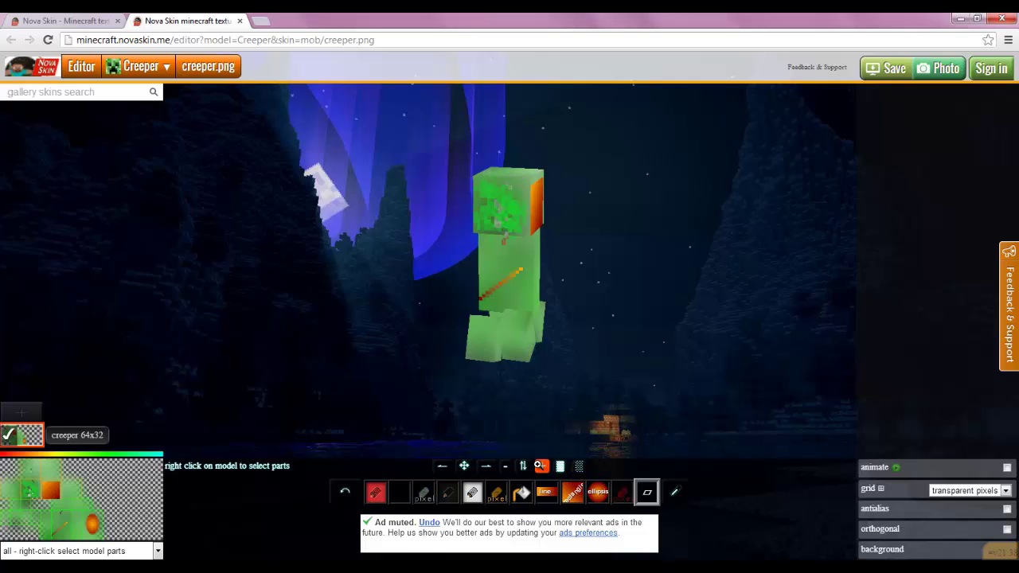
pyautogui.click(504, 466)
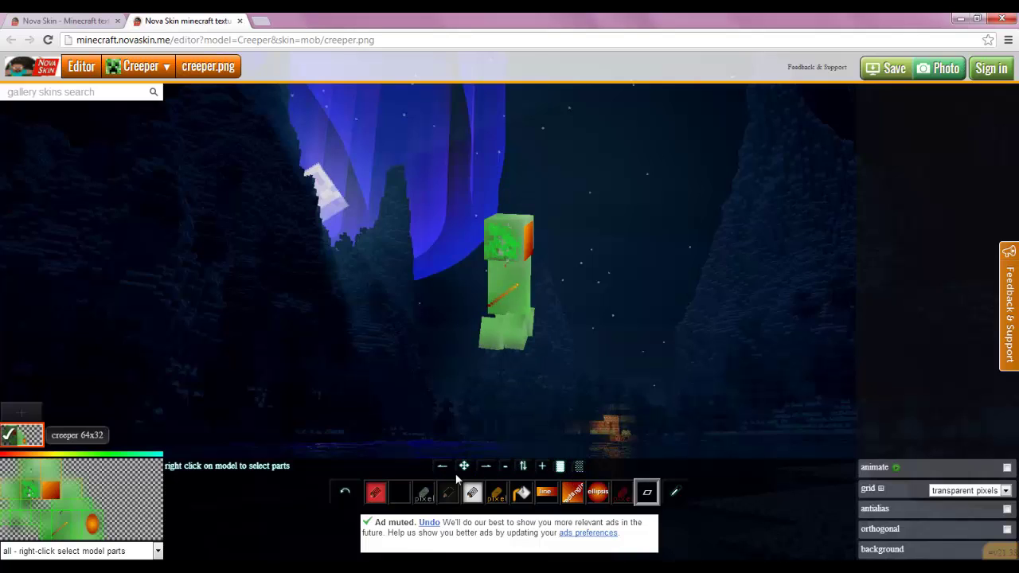
pyautogui.click(542, 466)
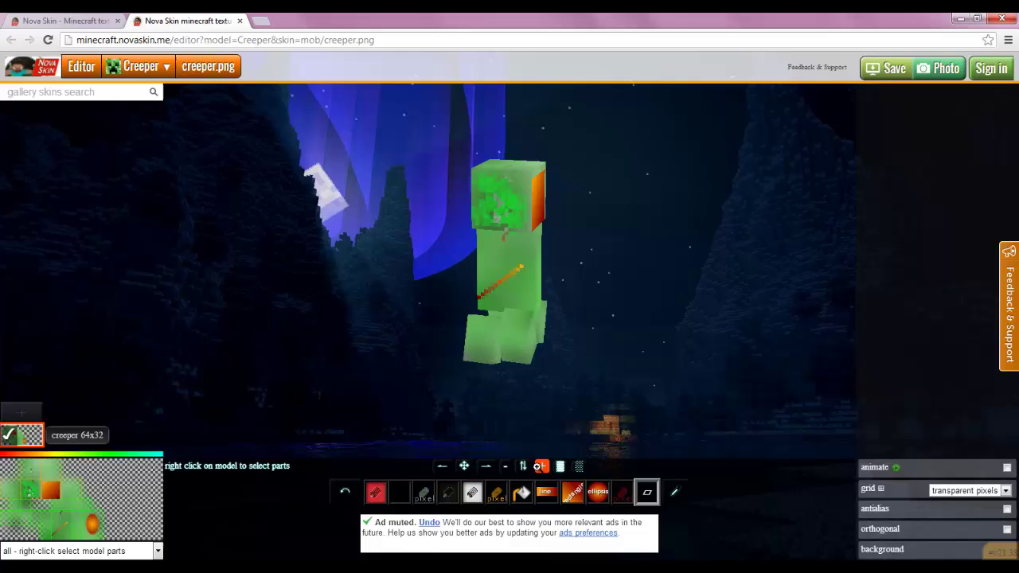
pyautogui.click(542, 466)
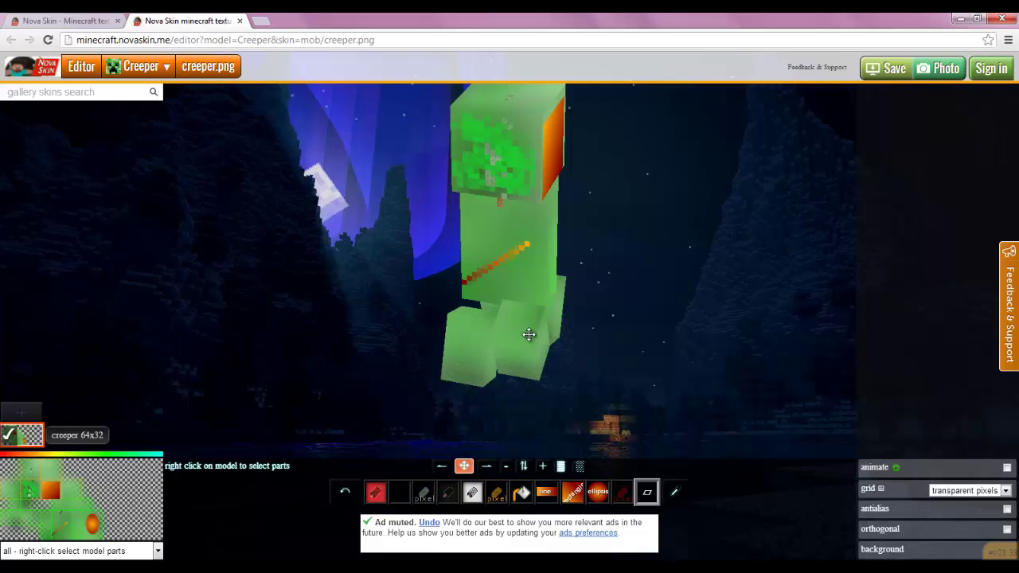
pyautogui.moveTo(529, 335); pyautogui.dragTo(562, 359)
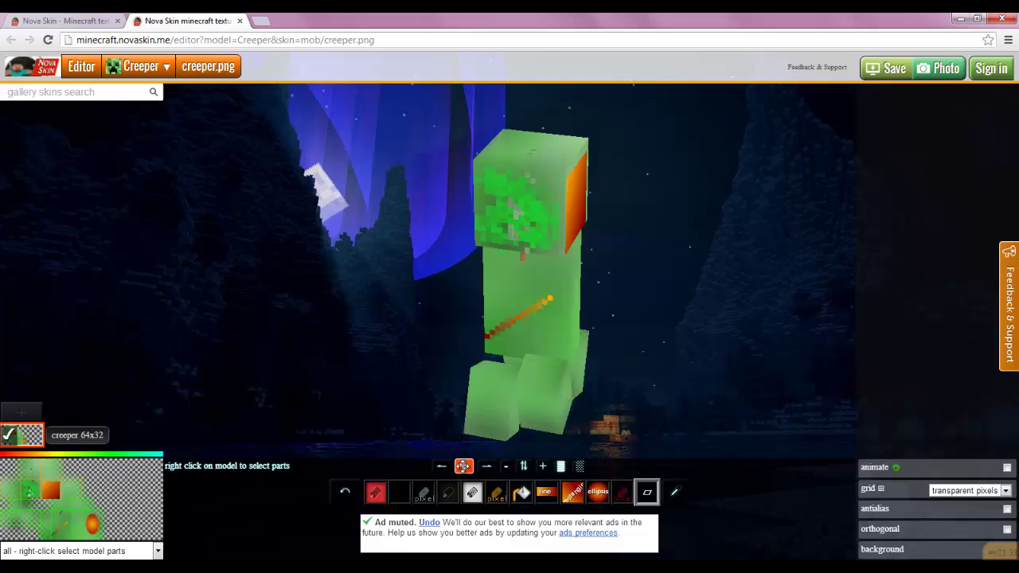
pyautogui.click(463, 466)
pyautogui.moveTo(637, 349); pyautogui.dragTo(607, 332)
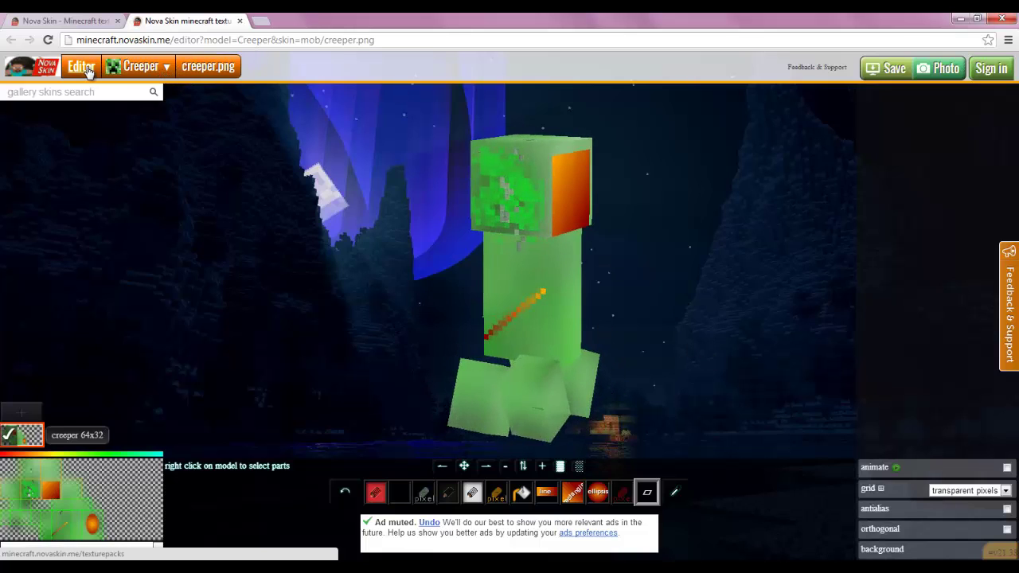
# Show the mob model list and capture a photo of the painted creeper
pyautogui.click(168, 68)
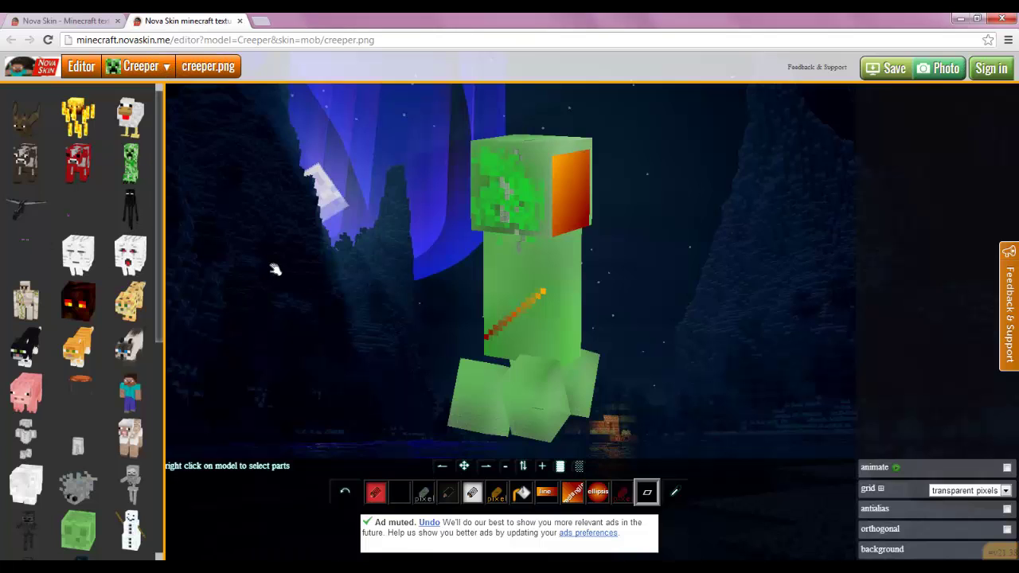
pyautogui.click(939, 69)
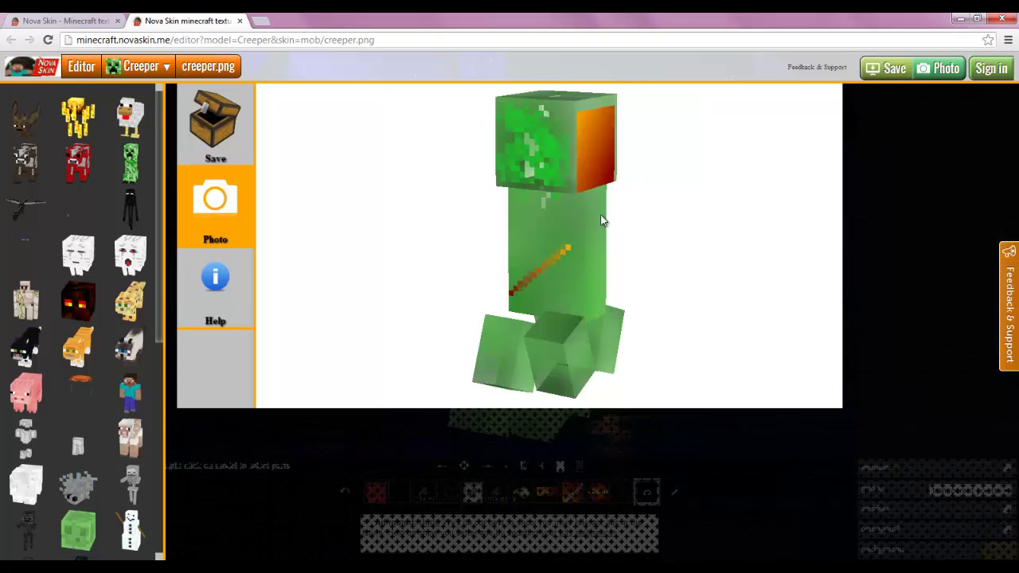
# Save the painted creeper into the Demo Pack texture pack as mob/creeper.png, then close the dialog
pyautogui.click(215, 128)
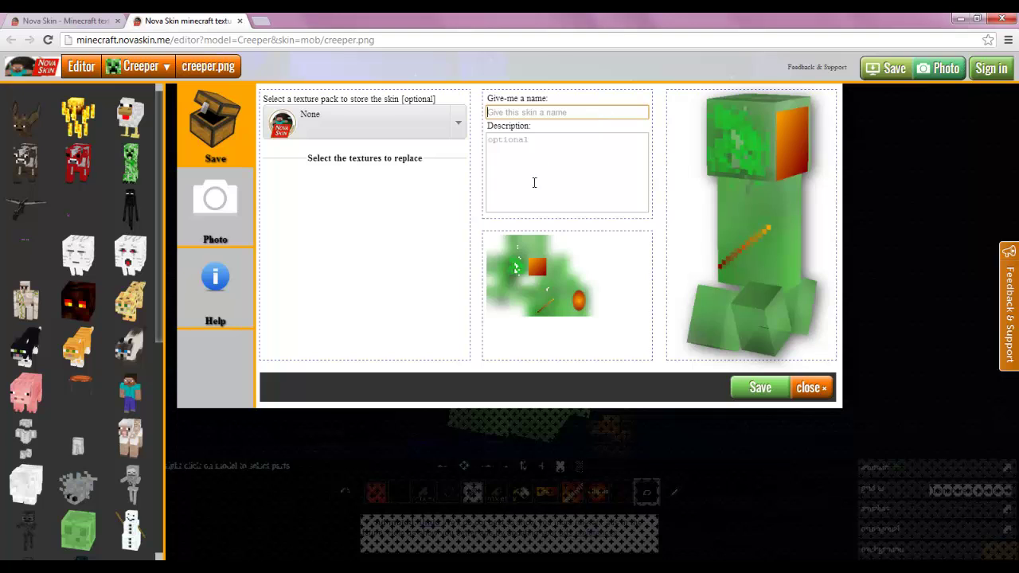
pyautogui.click(460, 124)
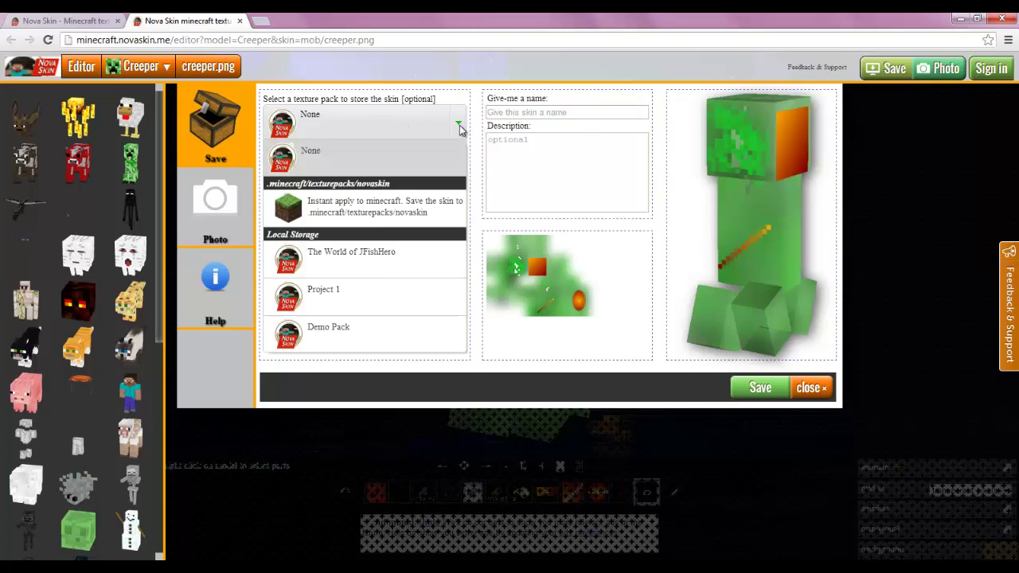
pyautogui.click(376, 325)
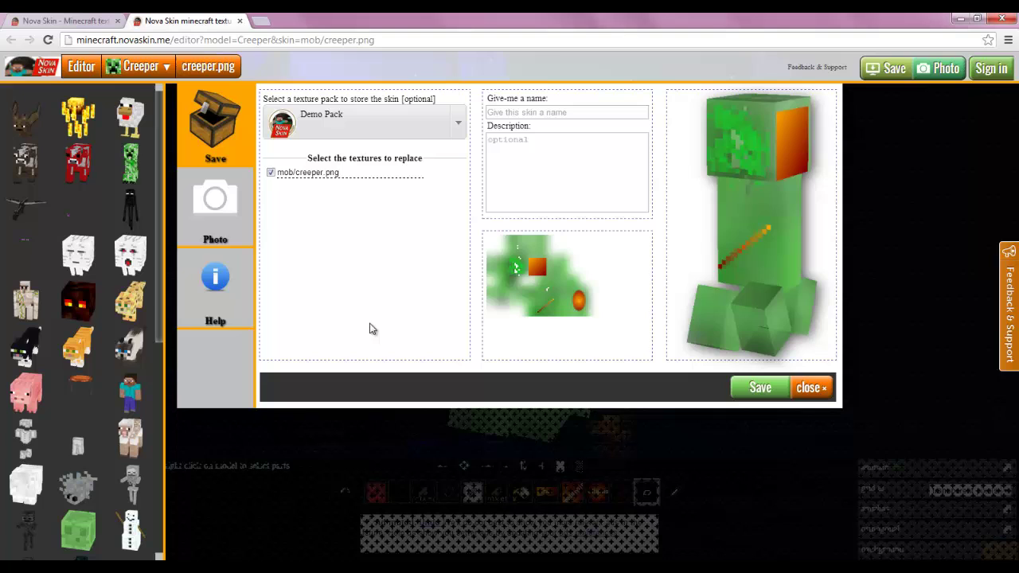
pyautogui.click(761, 387)
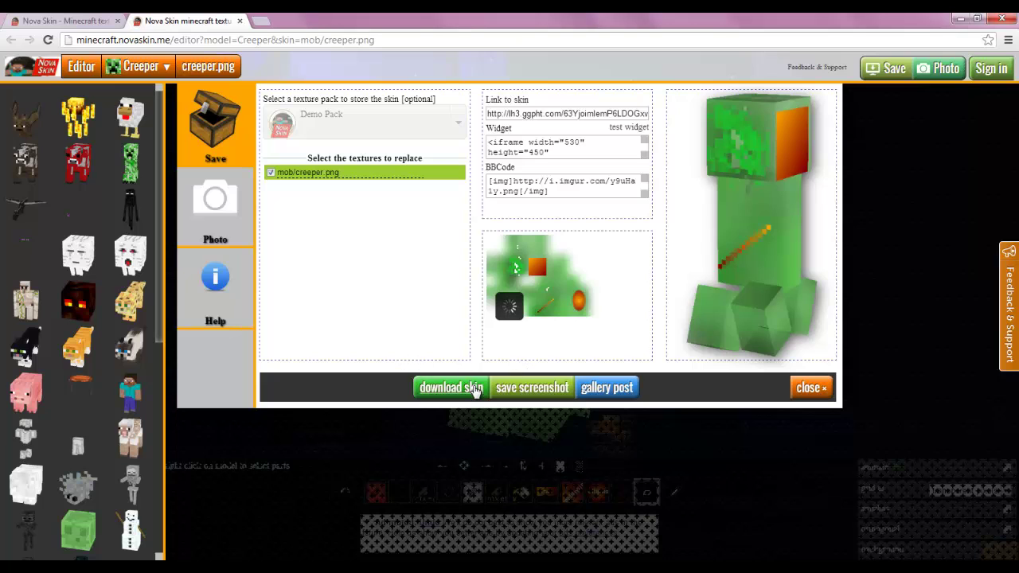
pyautogui.click(810, 388)
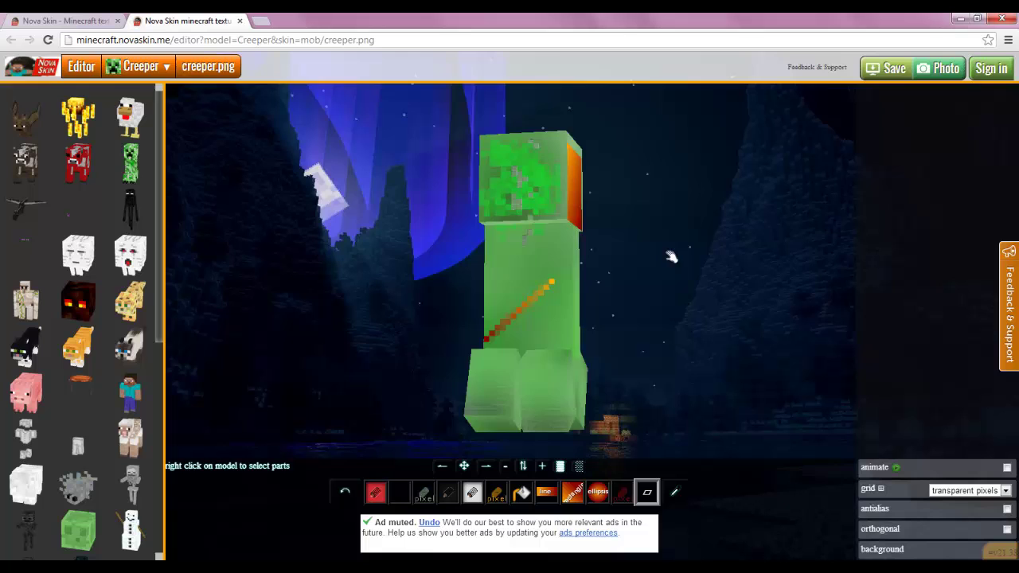
# Load the Slime model from the mob thumbnails and rotate the green cube to show its top and side
pyautogui.moveTo(162, 206); pyautogui.dragTo(155, 352)
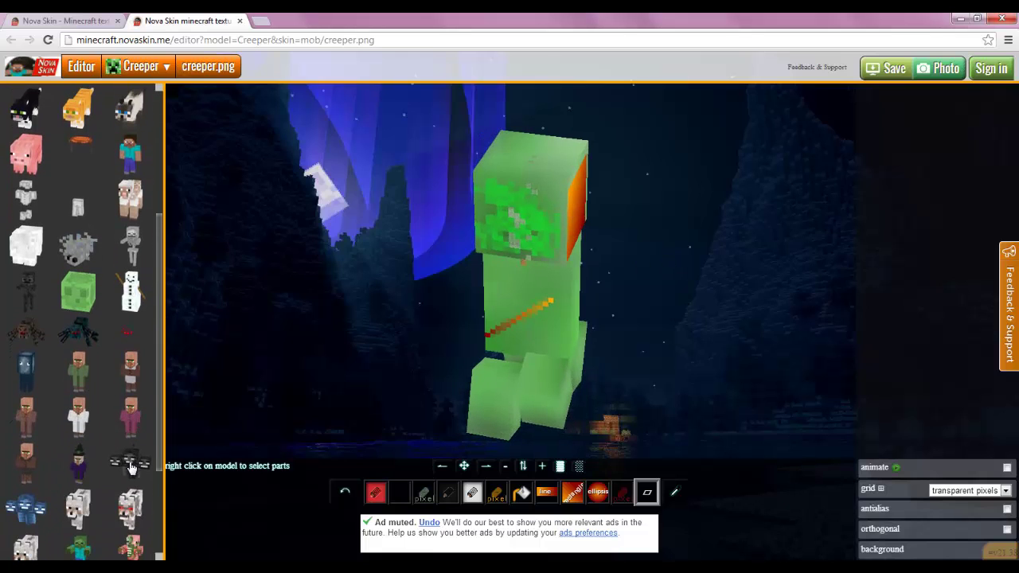
pyautogui.click(134, 318)
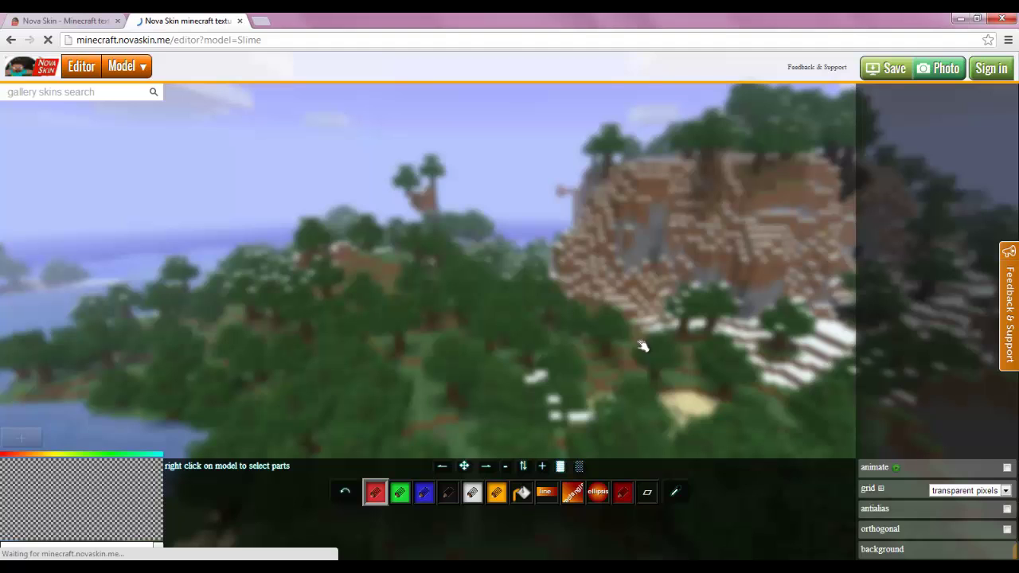
pyautogui.moveTo(579, 325); pyautogui.dragTo(431, 302)
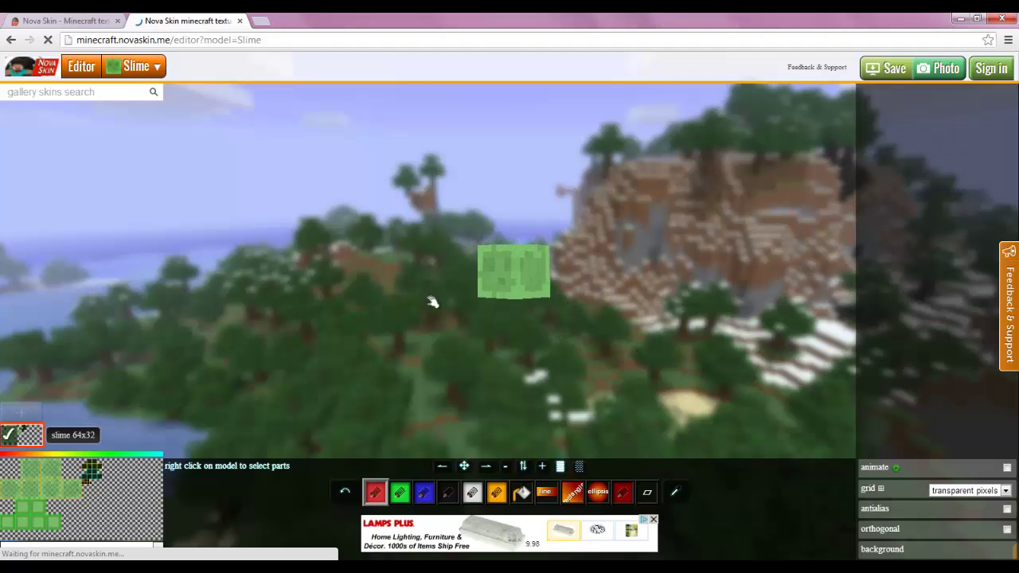
# Go to the texture packs page and browse the Mobs, Items, Techne and Blocks lists
pyautogui.click(102, 69)
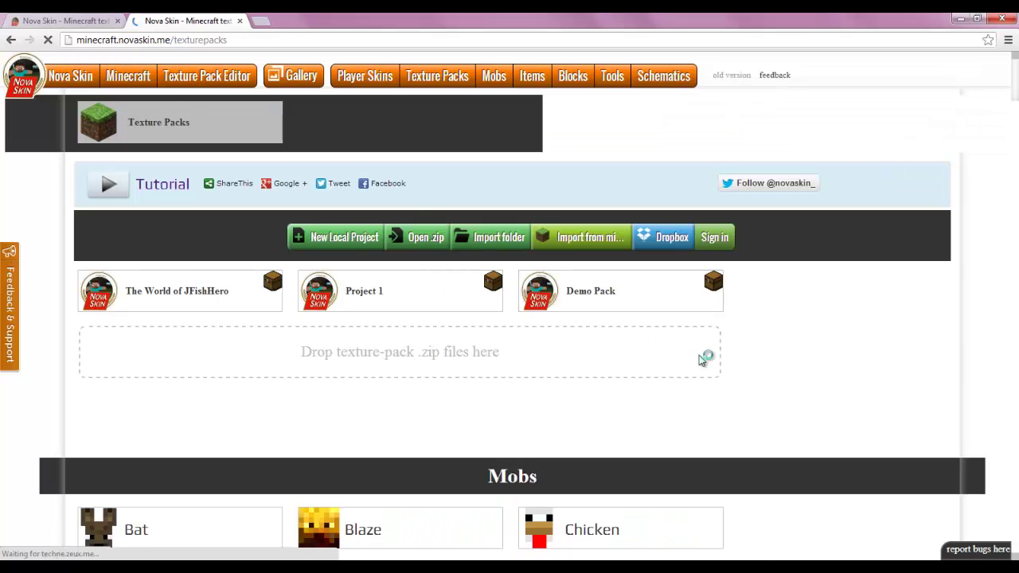
pyautogui.scroll(-6, 658, 318)
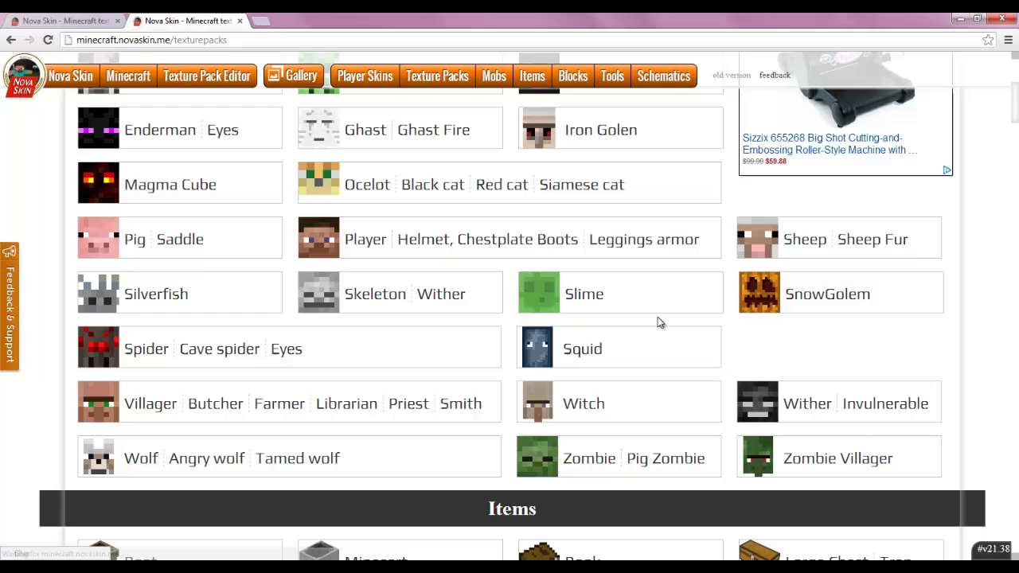
pyautogui.scroll(3, 481, 300)
pyautogui.scroll(-4, 480, 299)
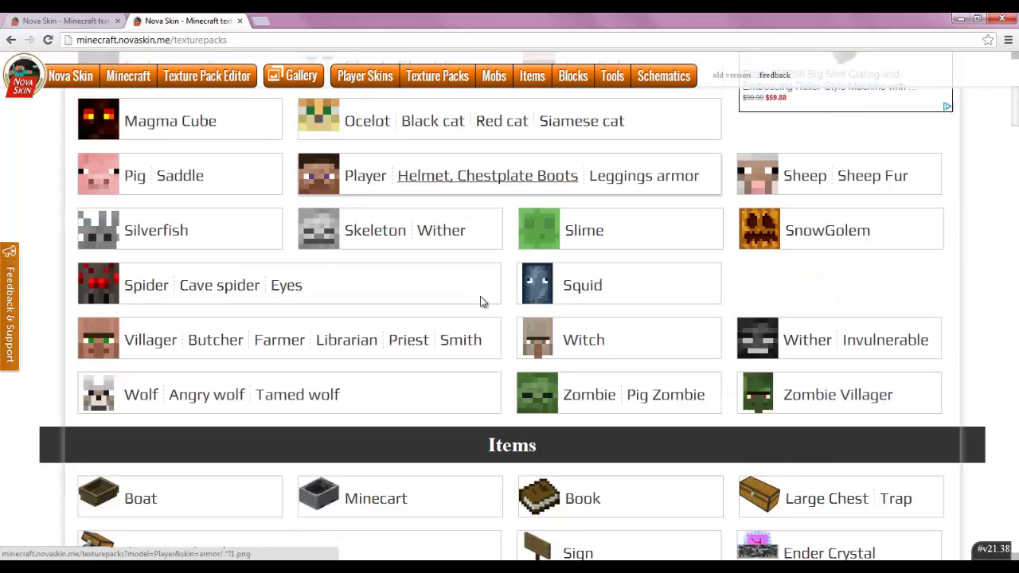
pyautogui.scroll(2, 485, 295)
pyautogui.scroll(-3, 485, 296)
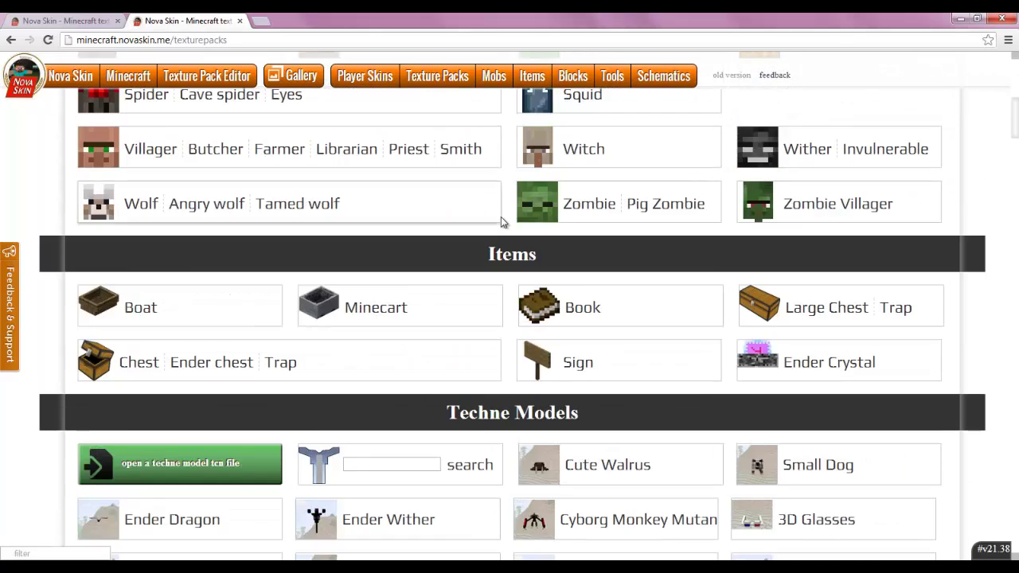
pyautogui.scroll(-2, 566, 239)
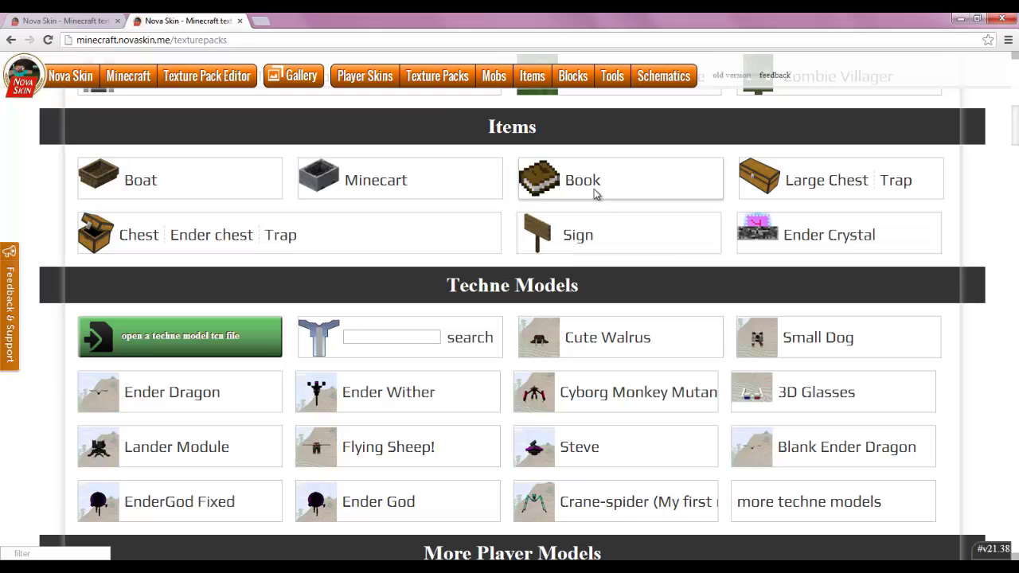
pyautogui.scroll(-8, 655, 196)
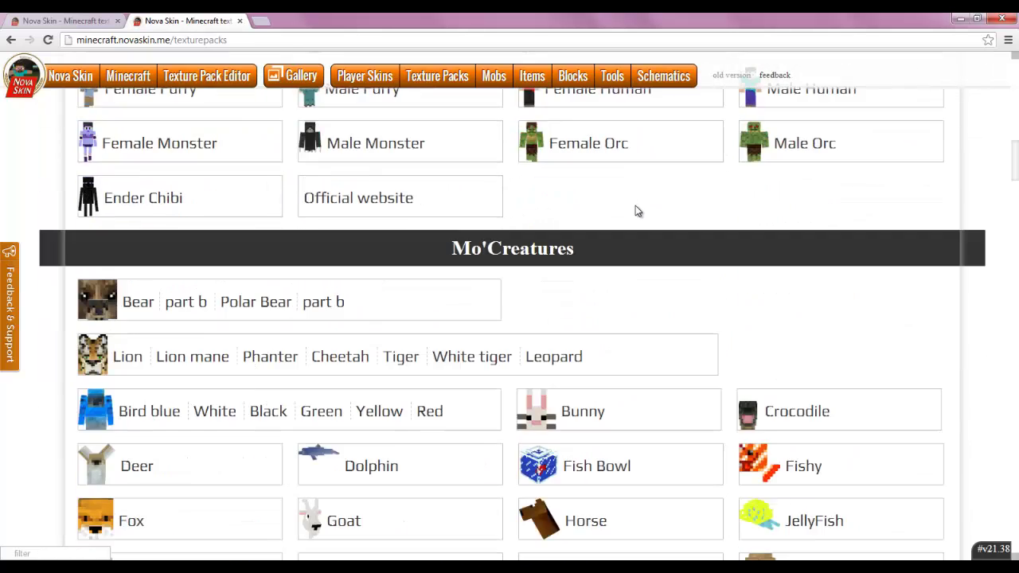
pyautogui.scroll(-9, 636, 207)
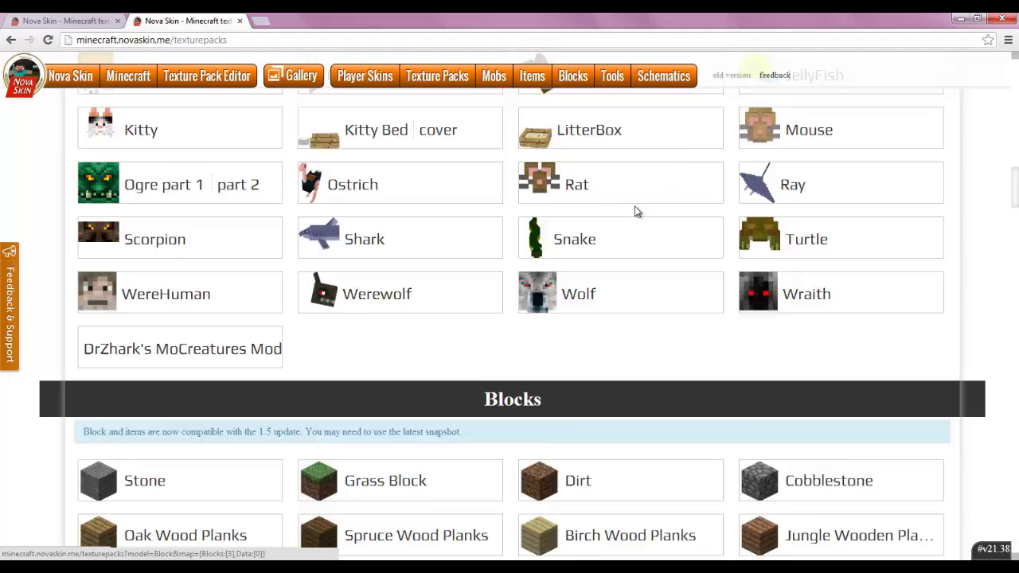
pyautogui.scroll(-5, 637, 211)
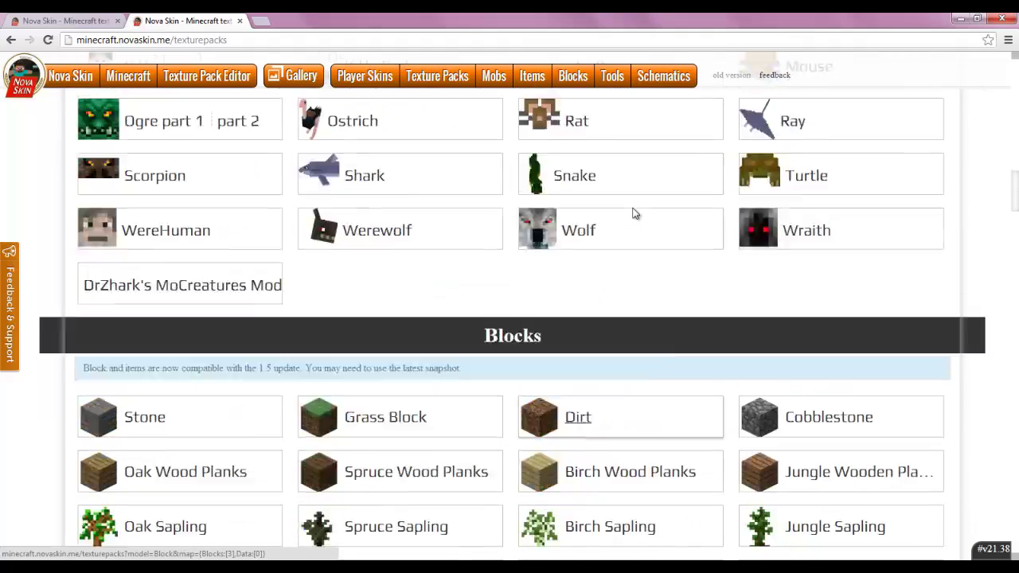
pyautogui.scroll(5, 635, 212)
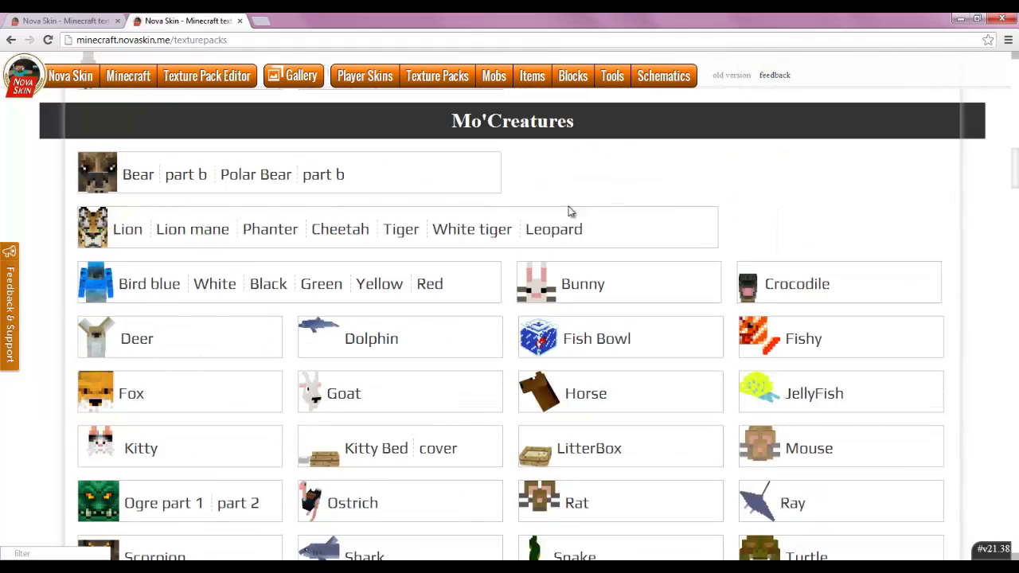
pyautogui.scroll(13, 569, 216)
pyautogui.scroll(6, 569, 227)
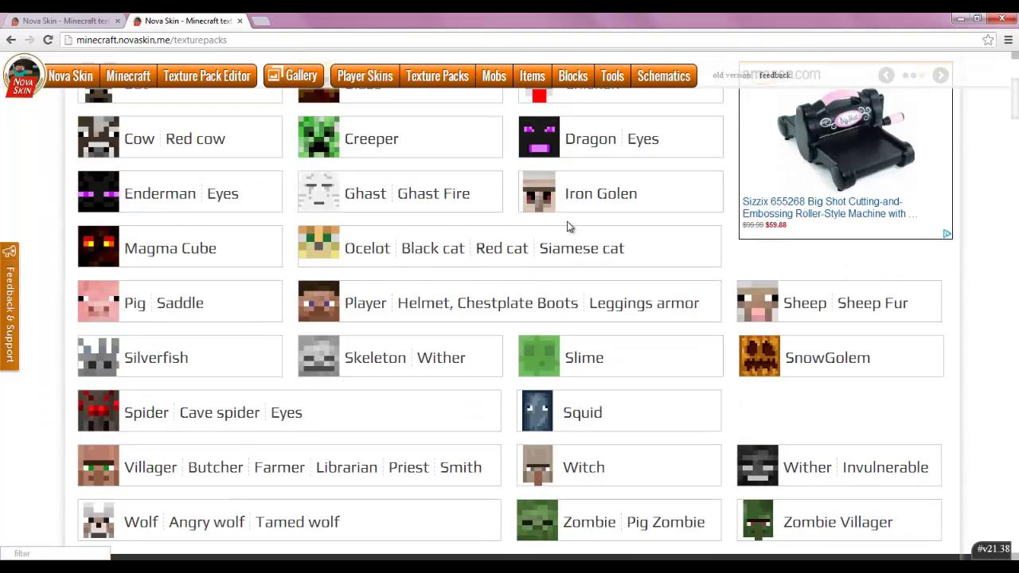
pyautogui.scroll(-2, 530, 282)
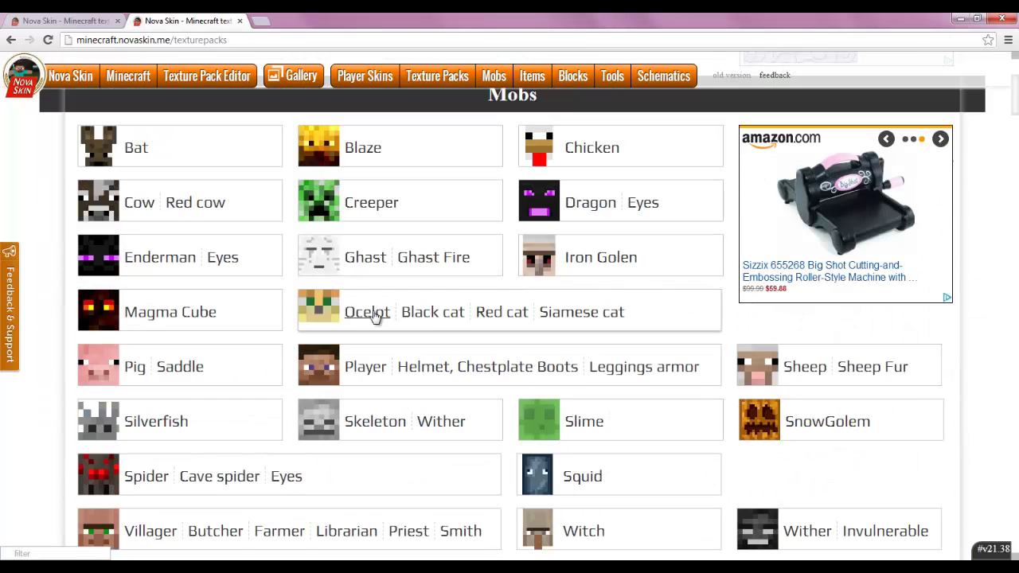
# Select an entry on the texture packs page and scroll to the Mobs and Mo'Creatures sections
pyautogui.click(393, 209)
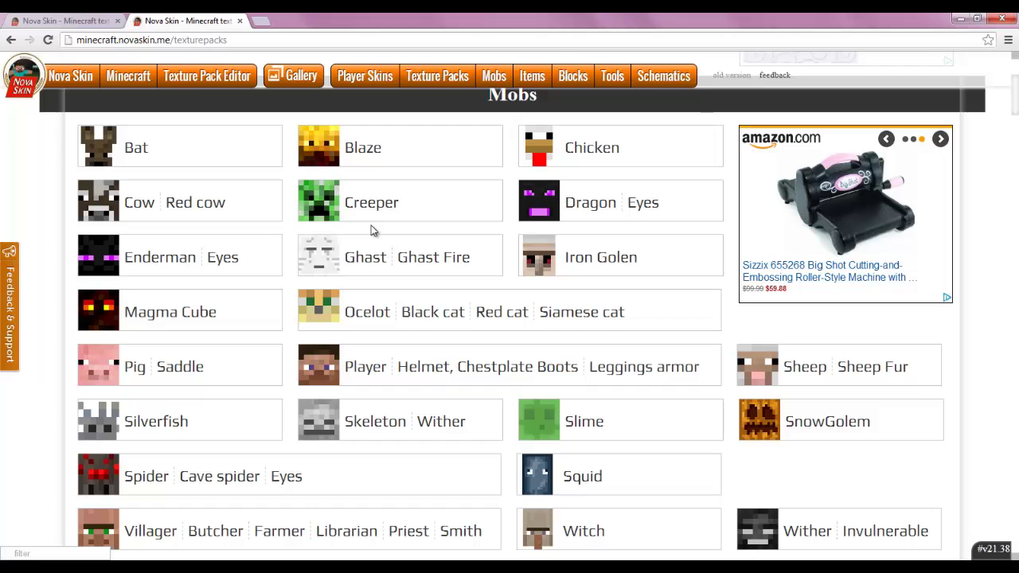
pyautogui.scroll(-3, 373, 230)
pyautogui.scroll(3, 373, 227)
pyautogui.scroll(-2, 373, 223)
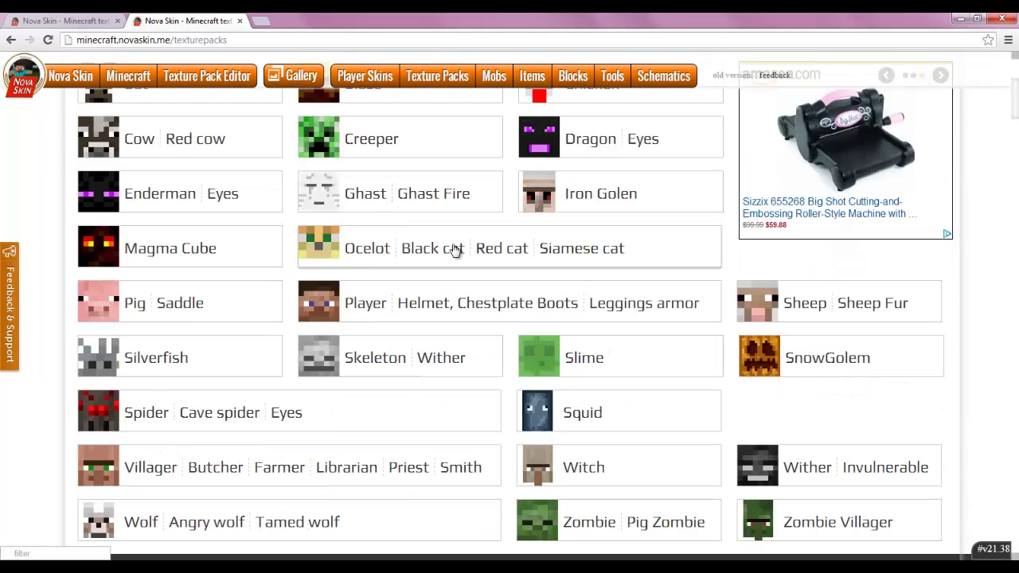